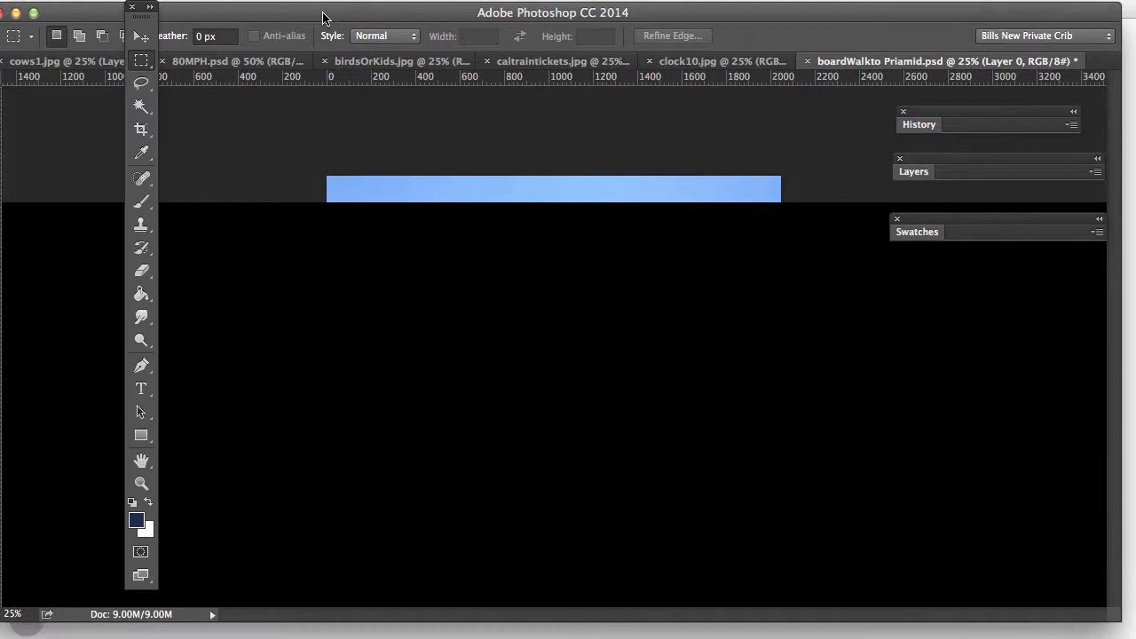
Step: Nudge the boardWalkto Priamid.psd document window slightly to the right
mouse_move(323, 17)
left_mouse_down()
mouse_move(349, 11)
mouse_move(338, 10)
left_mouse_up()
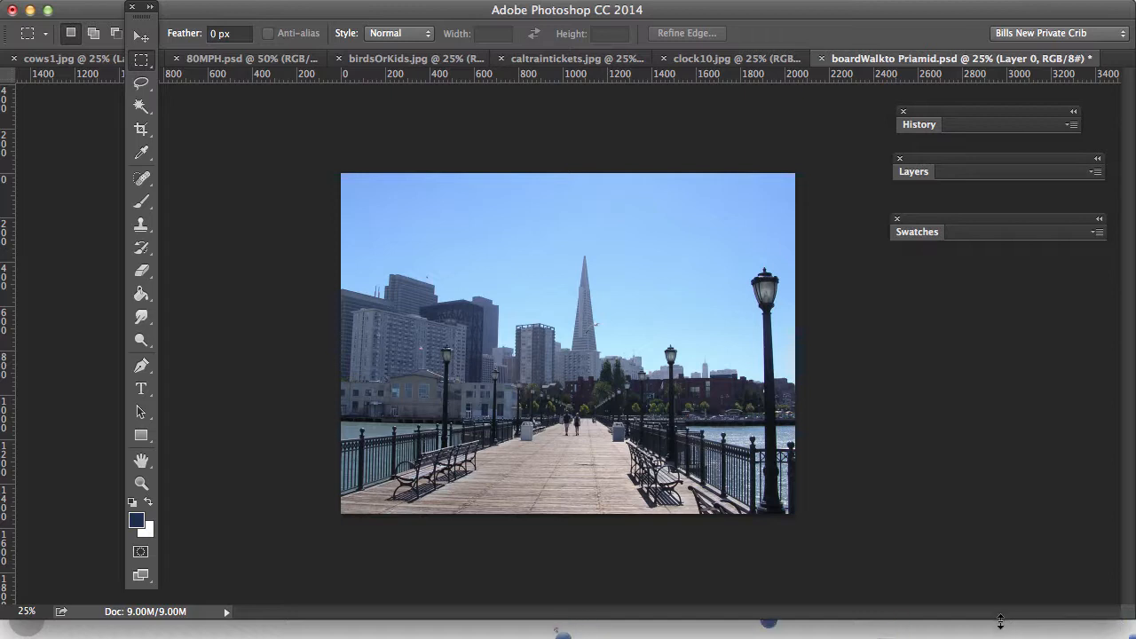
Step: Lengthen the document window, place the toolbox beside the photo, and list the marquee shapes
left_click_drag(1000, 621, 1001, 638)
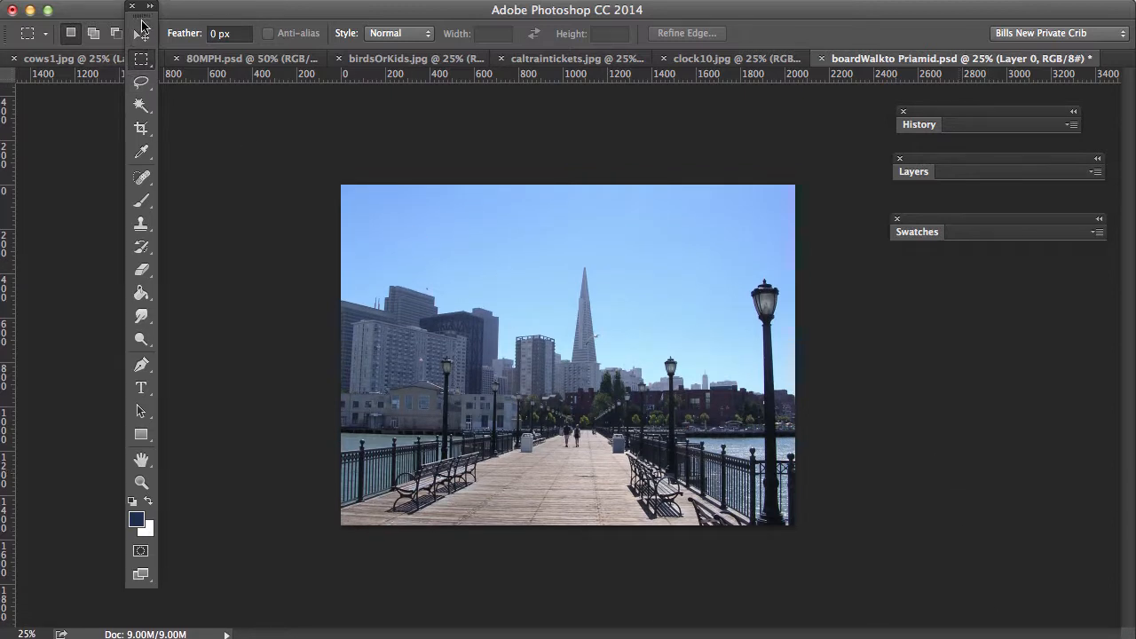
left_click_drag(141, 20, 241, 131)
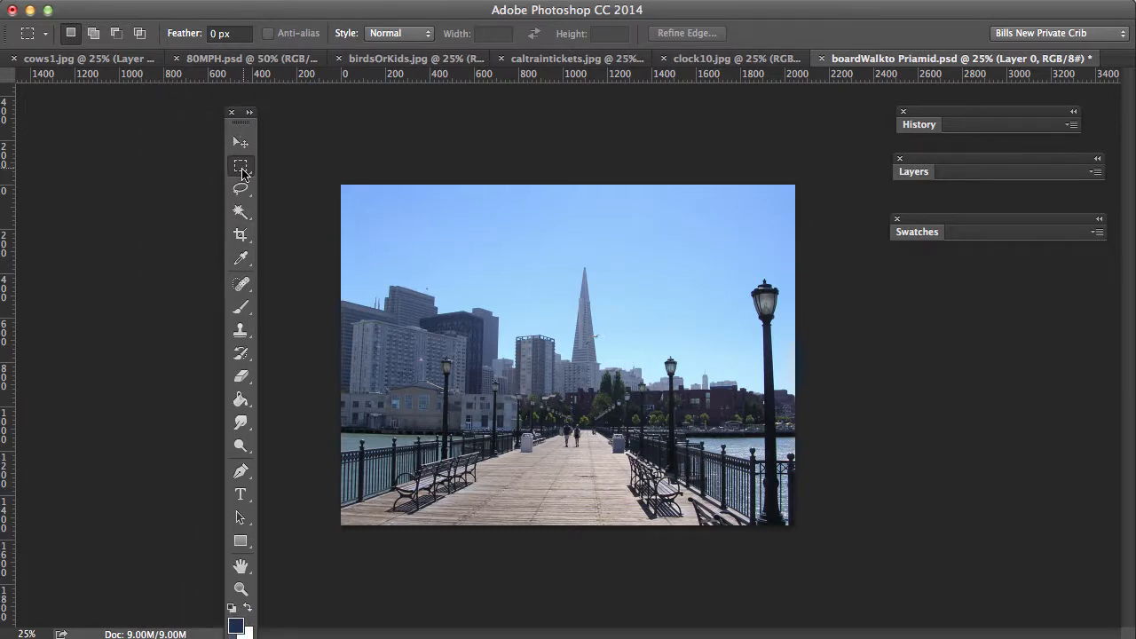
left_click(245, 170)
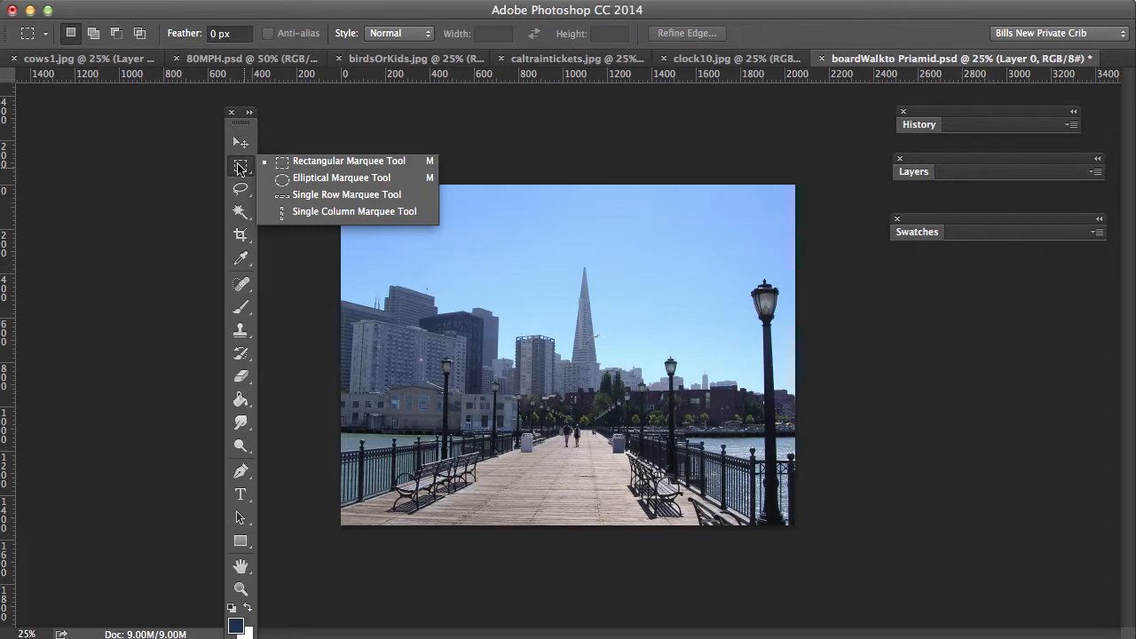
Step: Practise a rectangular marquee around the spire and central pier, repositioning it, then deselect
left_click(314, 124)
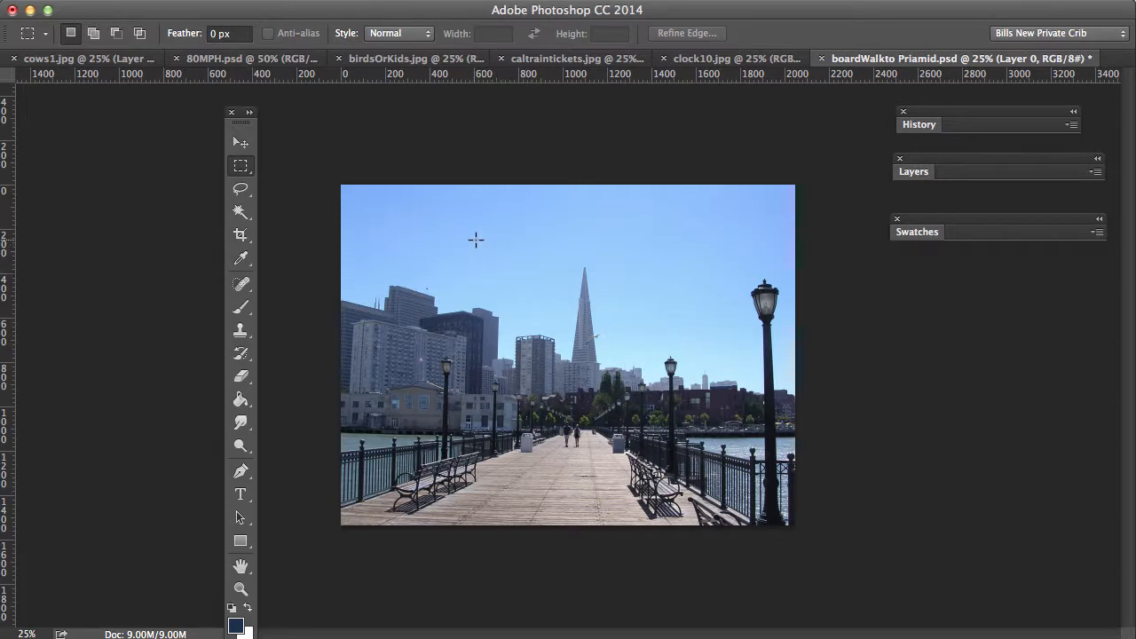
left_click_drag(476, 240, 689, 486)
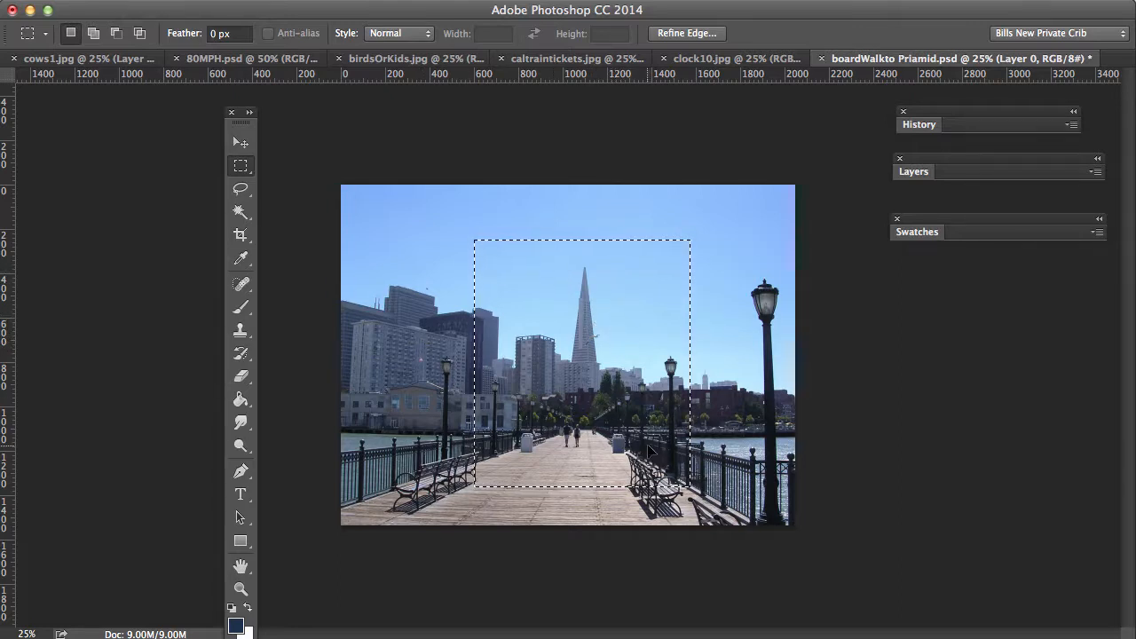
left_click_drag(649, 449, 603, 425)
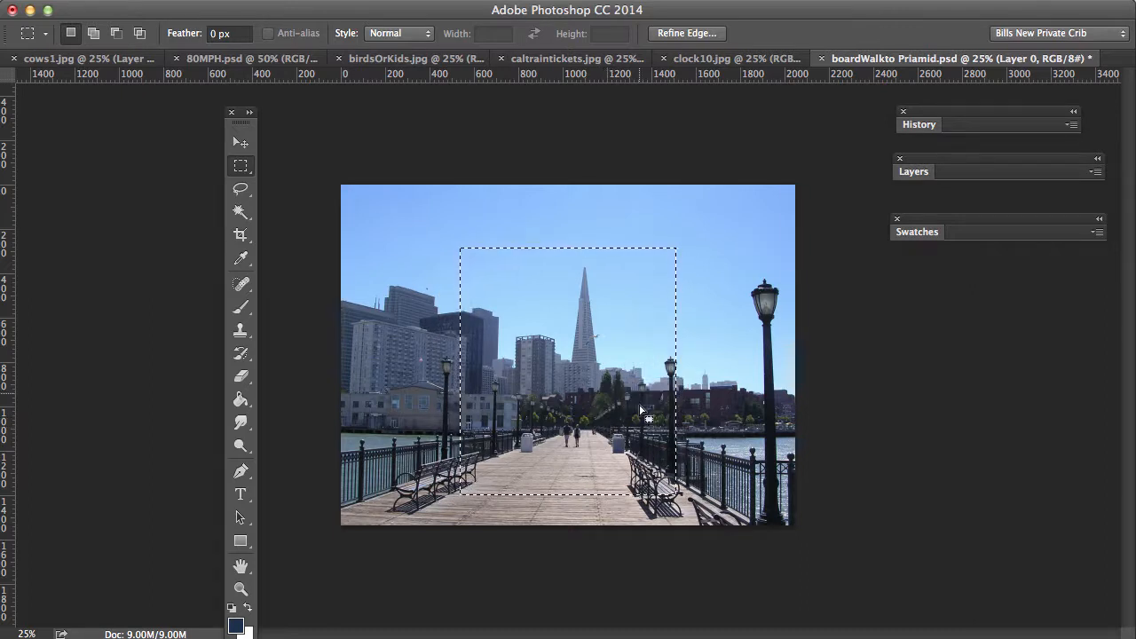
left_click(874, 373)
Step: Practise marquees around the walkers and right lamppost, then finally select the two walkers
left_click_drag(542, 402, 608, 459)
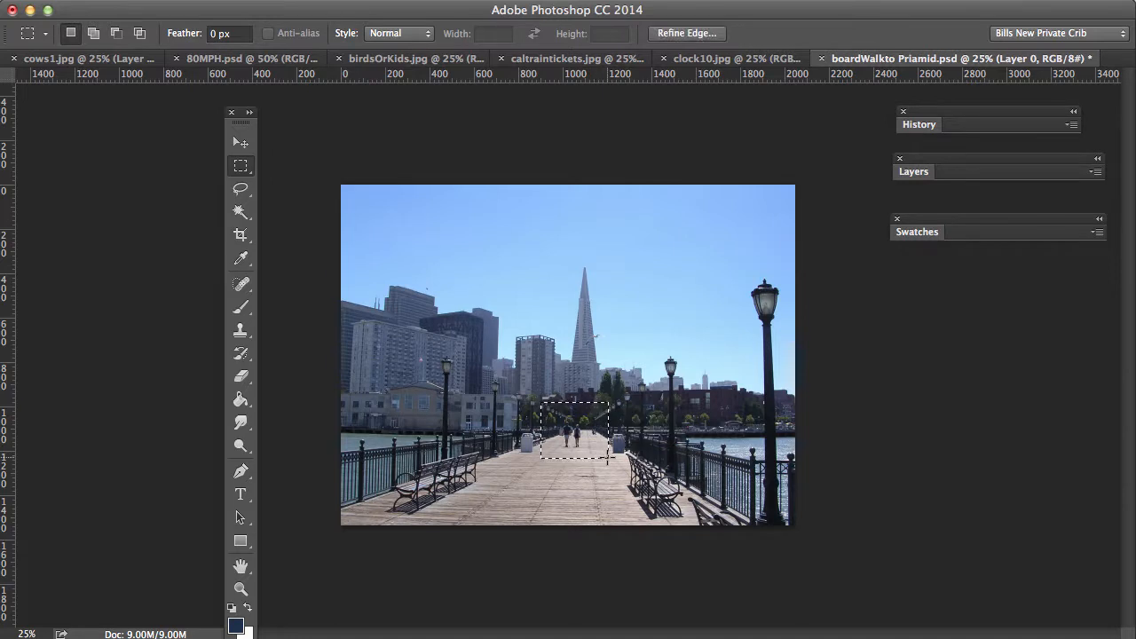
left_click(813, 431)
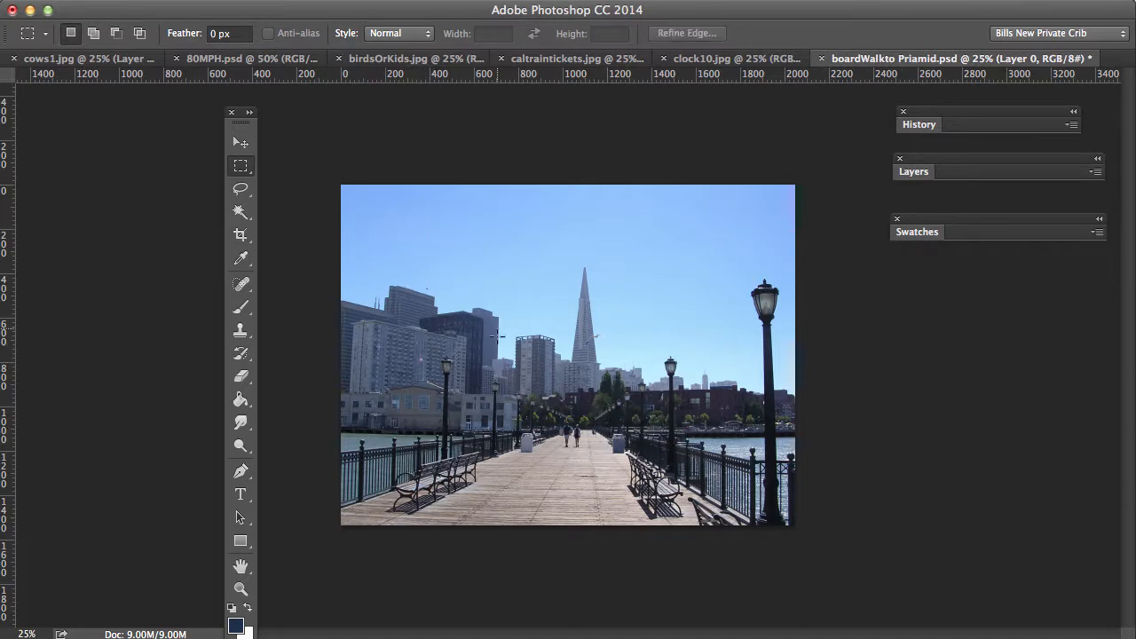
left_click_drag(722, 262, 789, 390)
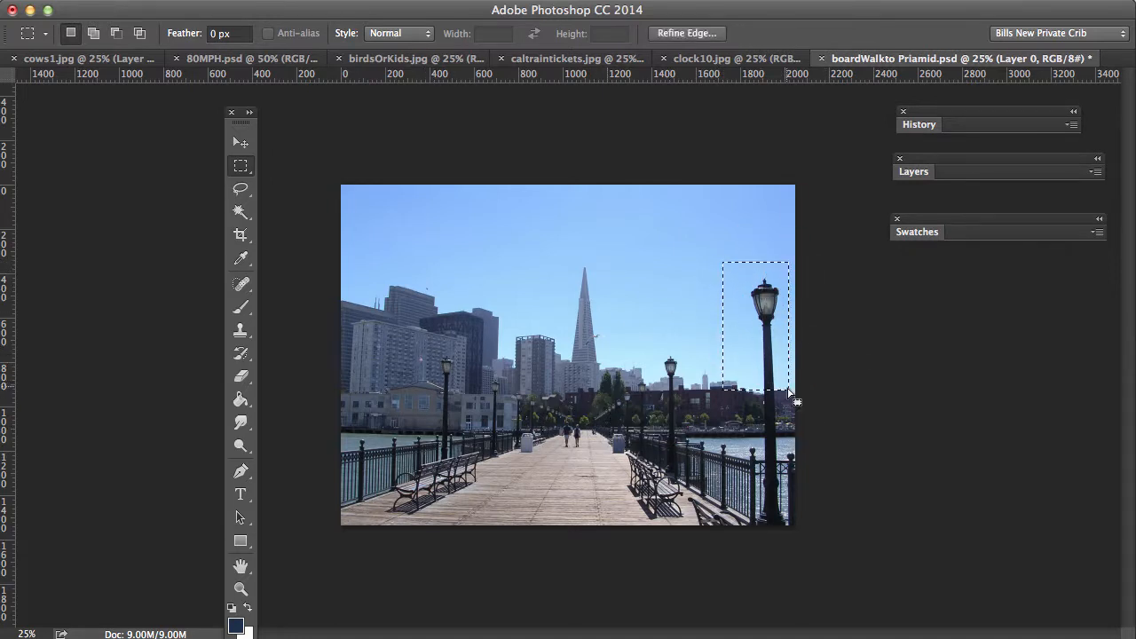
left_click(611, 336)
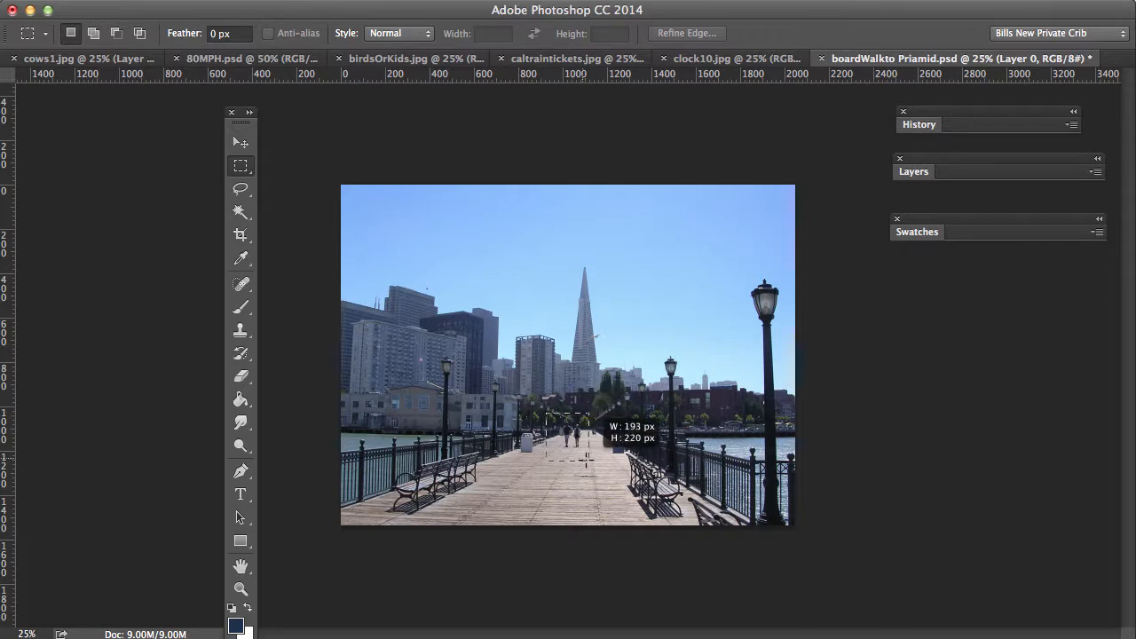
left_click_drag(585, 460, 597, 462)
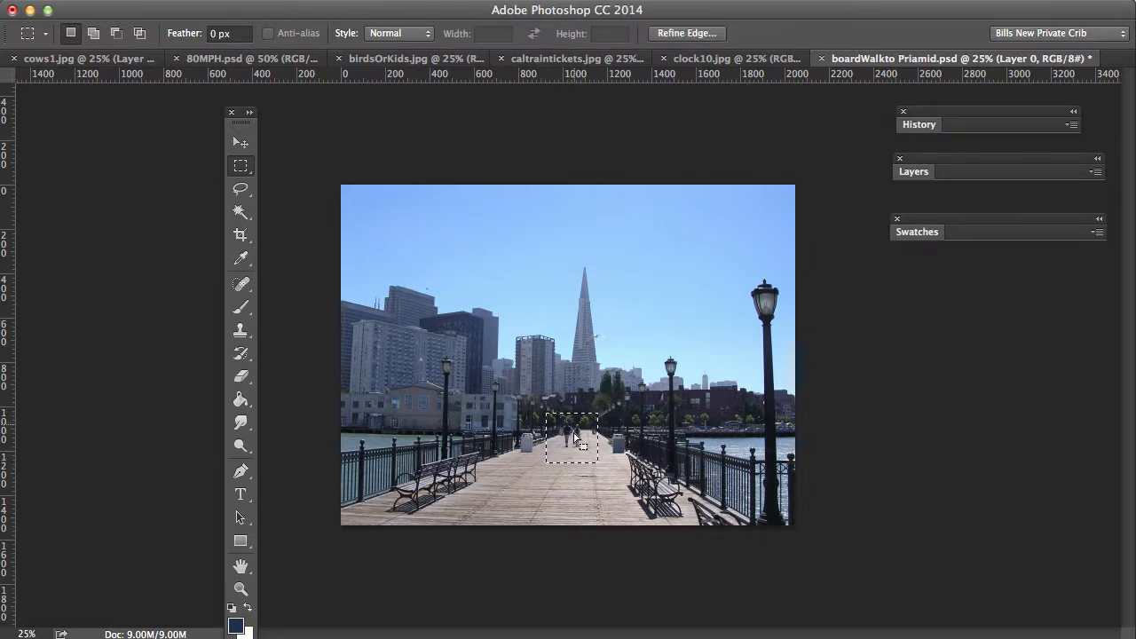
left_click(240, 144)
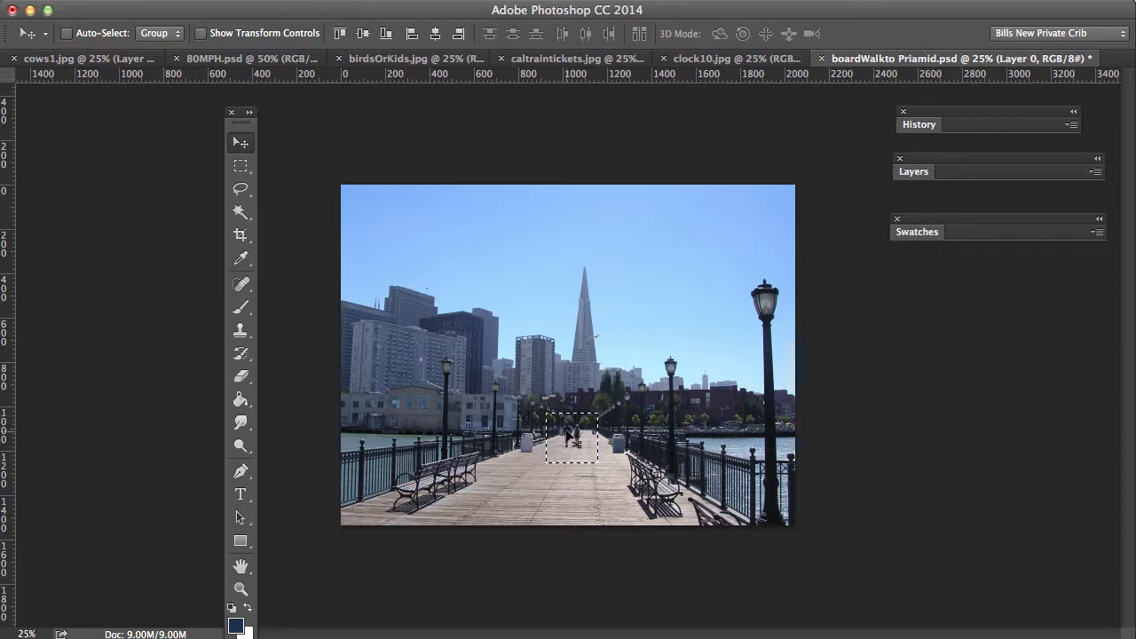
Step: Drag the walkers patch up into the sky, leaving a transparent hole, then deselect
left_click_drag(581, 442, 692, 273)
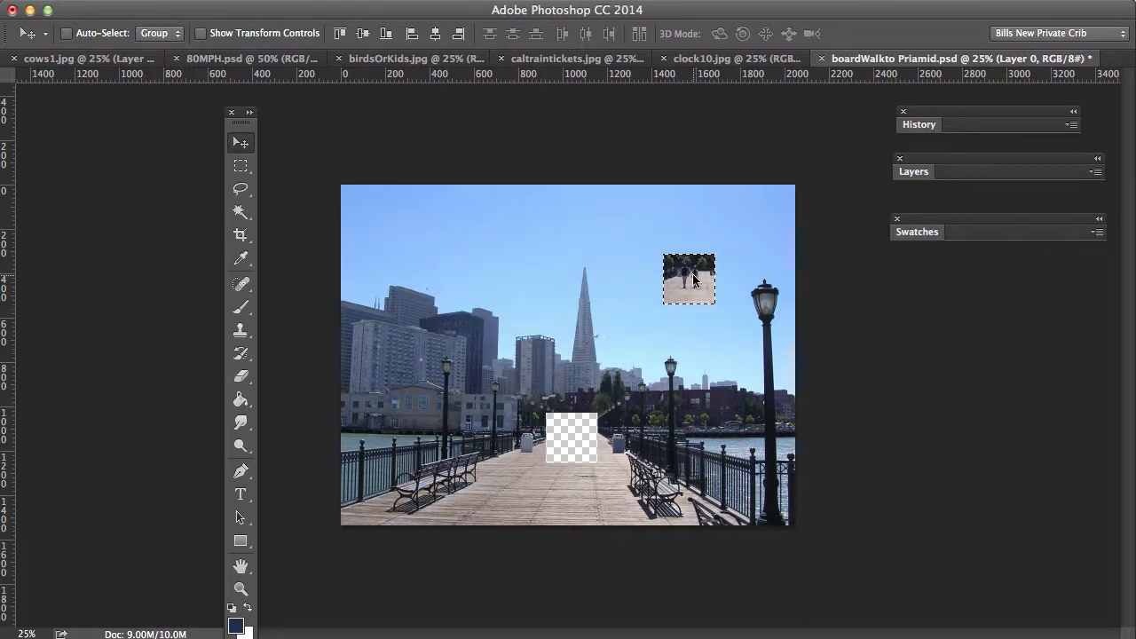
left_click(239, 172)
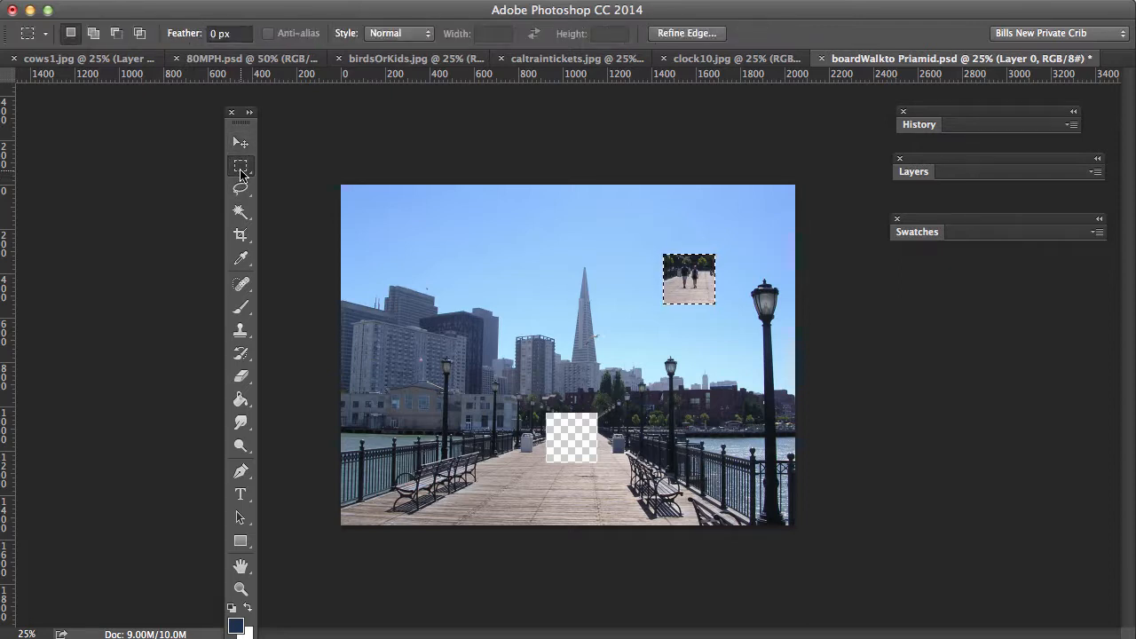
left_click(857, 280)
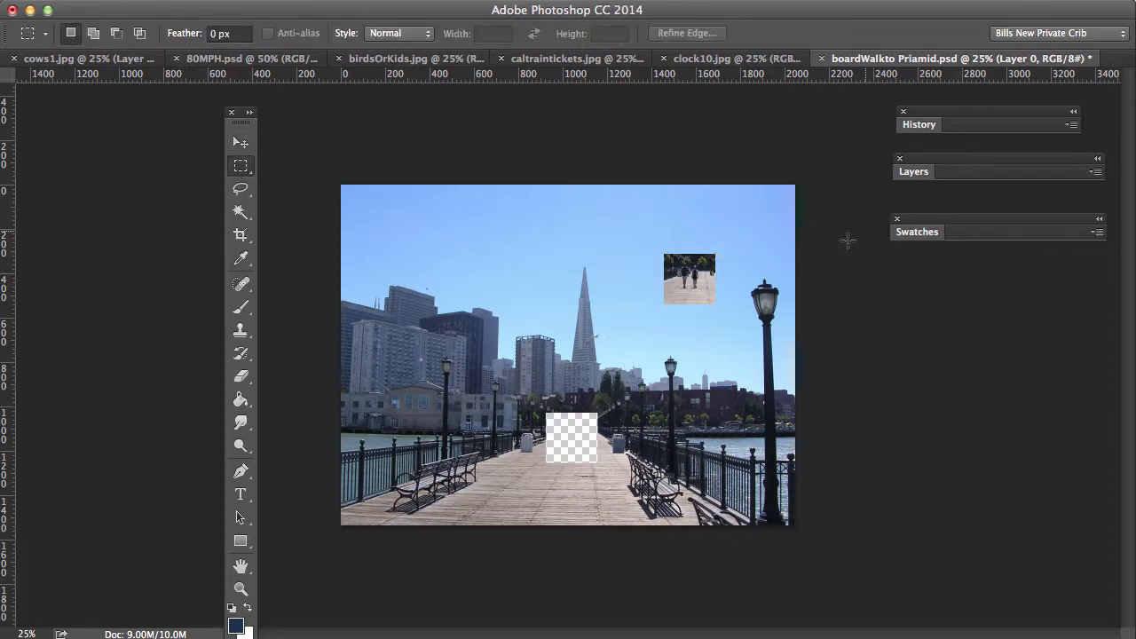
left_click(912, 172)
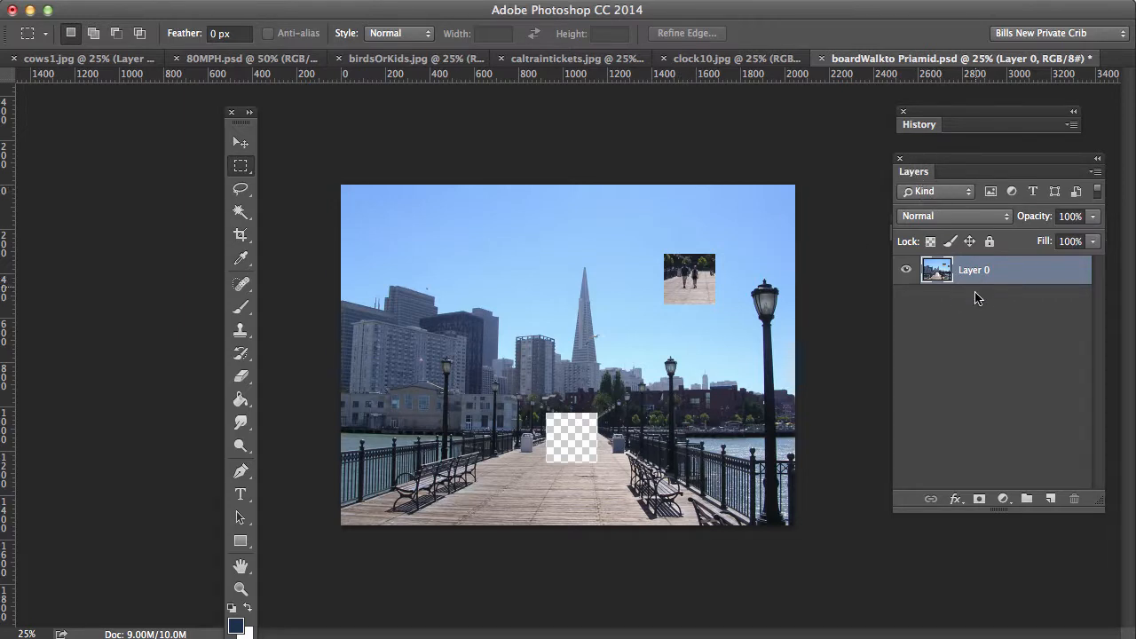
Step: Revert the pier photo to its opened snapshot in History and reselect the two walkers
left_click(919, 125)
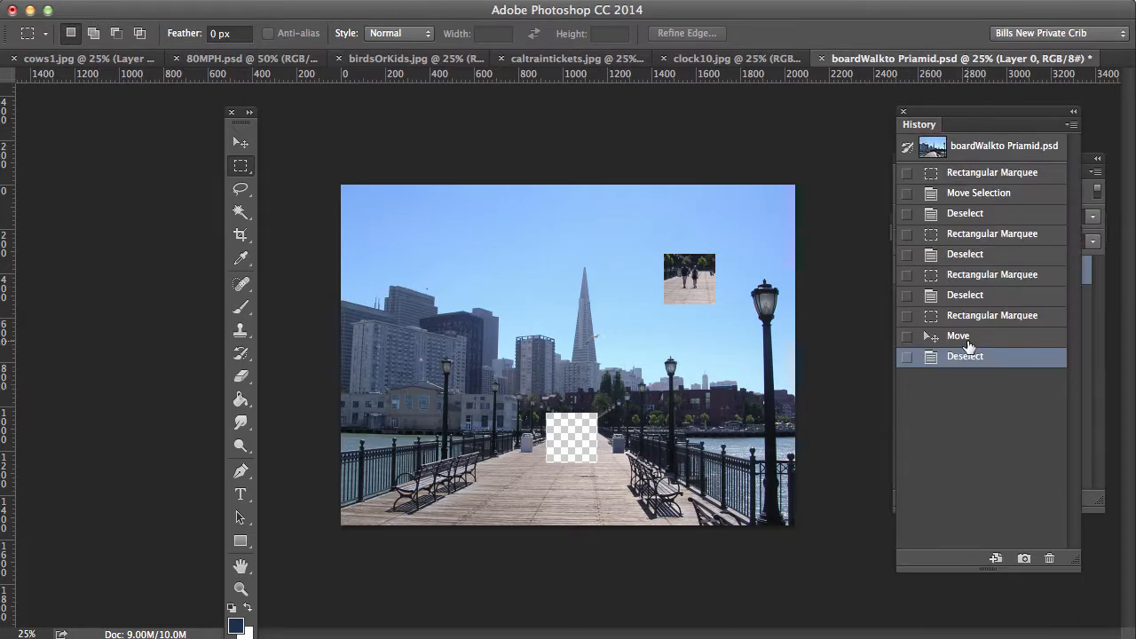
left_click(964, 298)
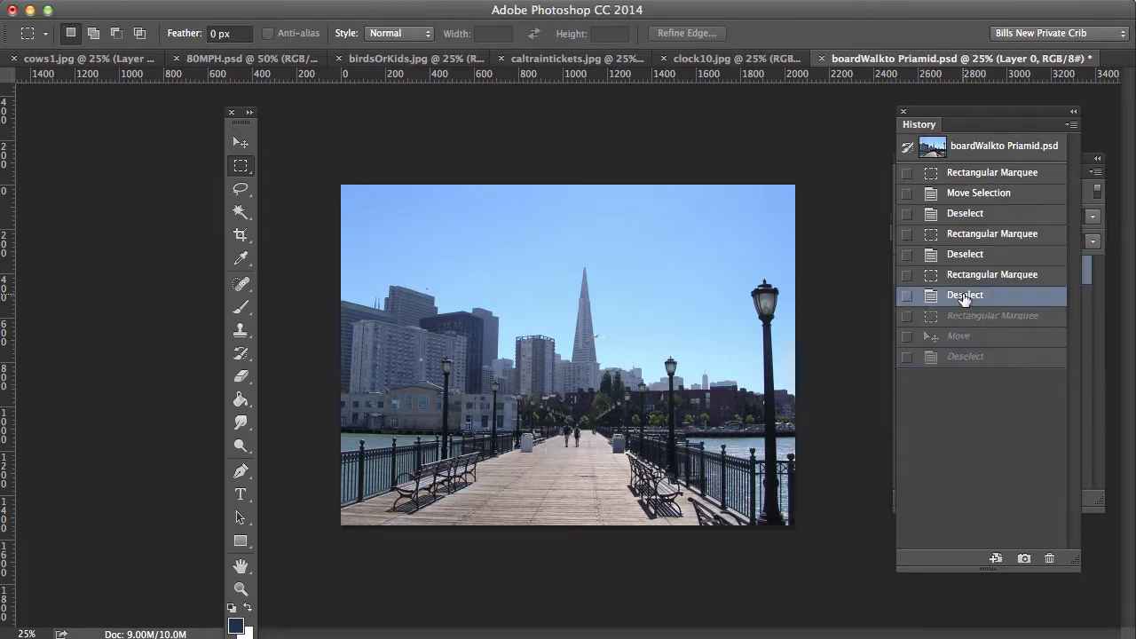
left_click(967, 152)
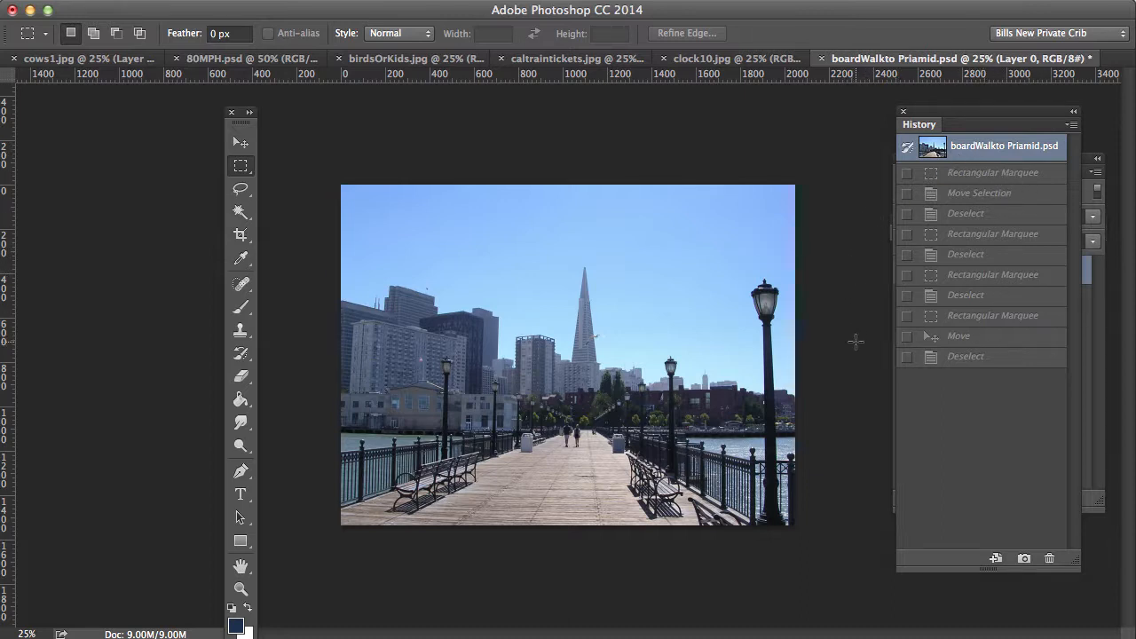
left_click_drag(544, 409, 603, 460)
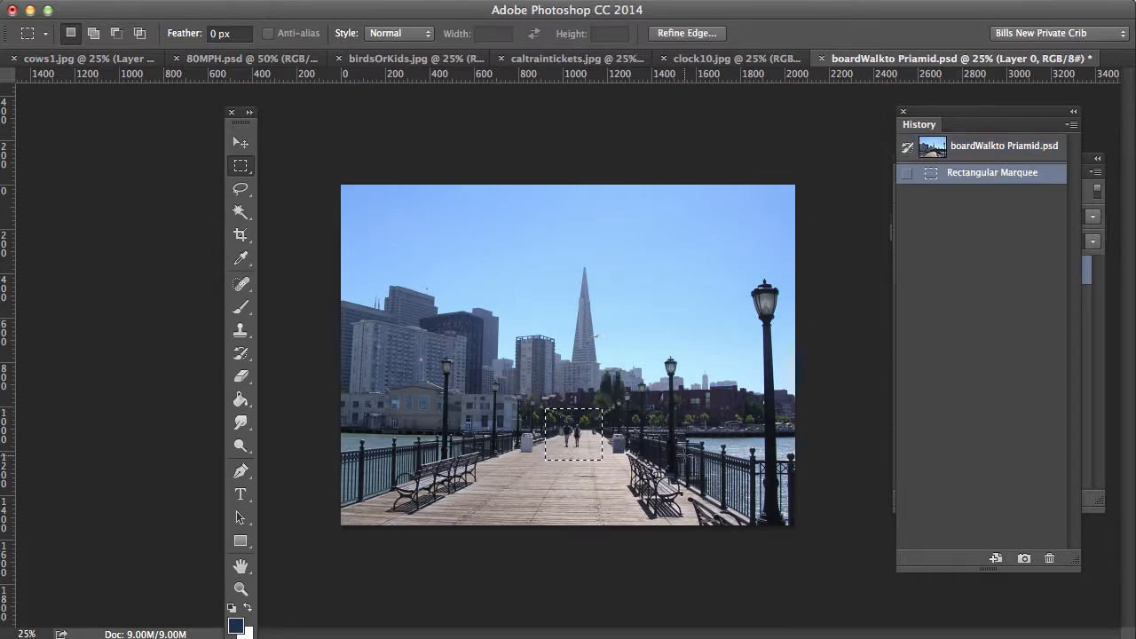
Step: Copy the walkers selection and paste it as a new layer, Layer 1
left_click(187, 5)
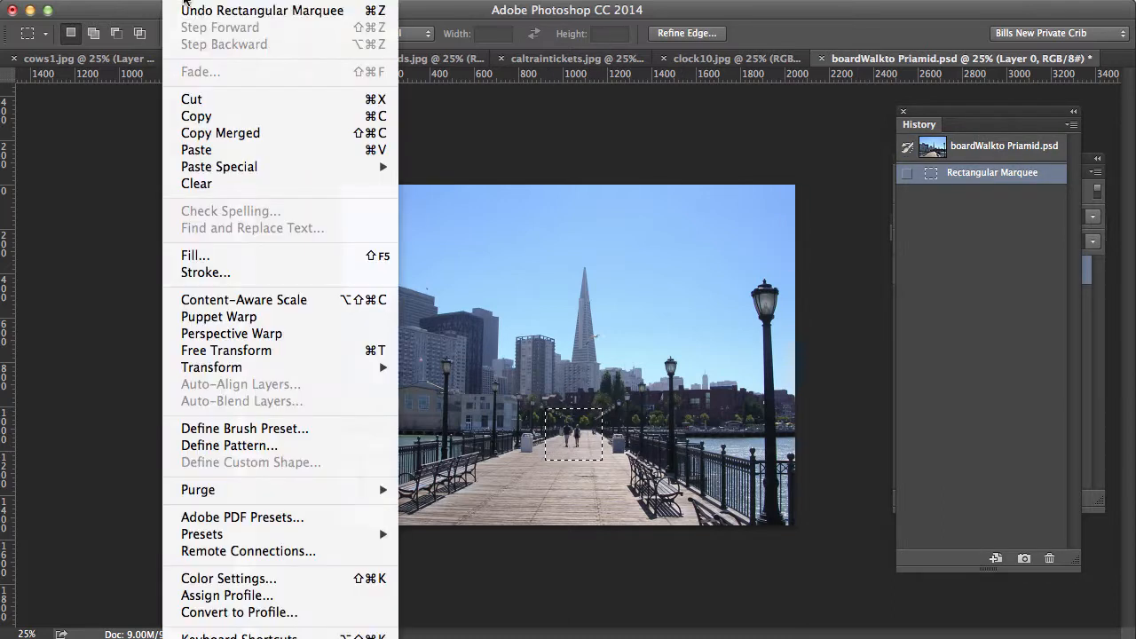
left_click(193, 117)
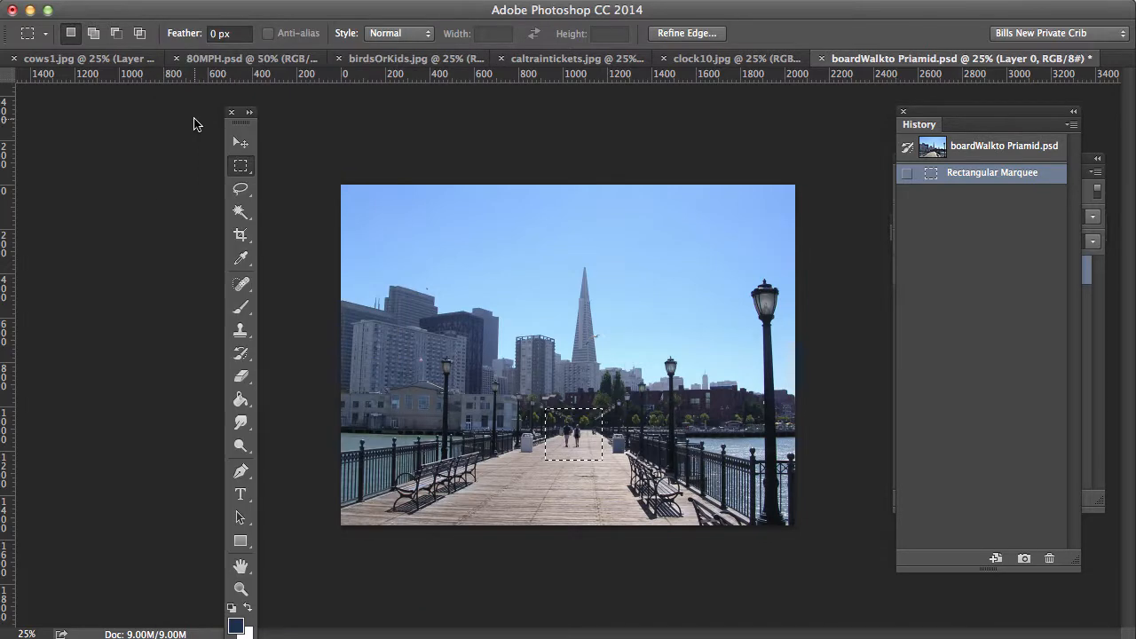
left_click(188, 4)
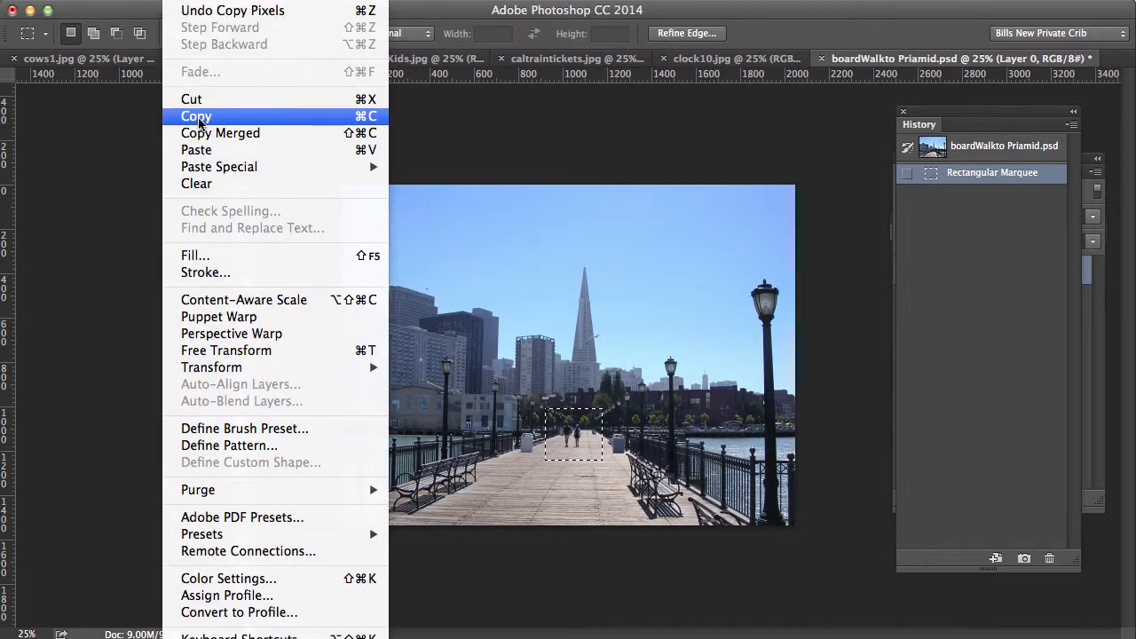
left_click(198, 151)
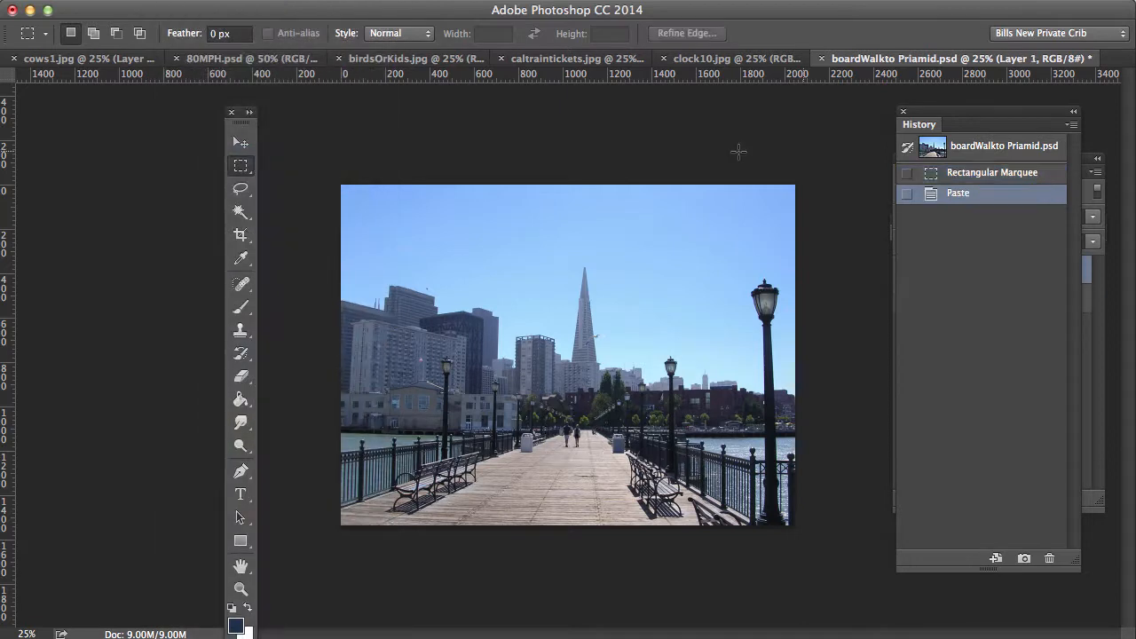
left_click_drag(983, 111, 878, 559)
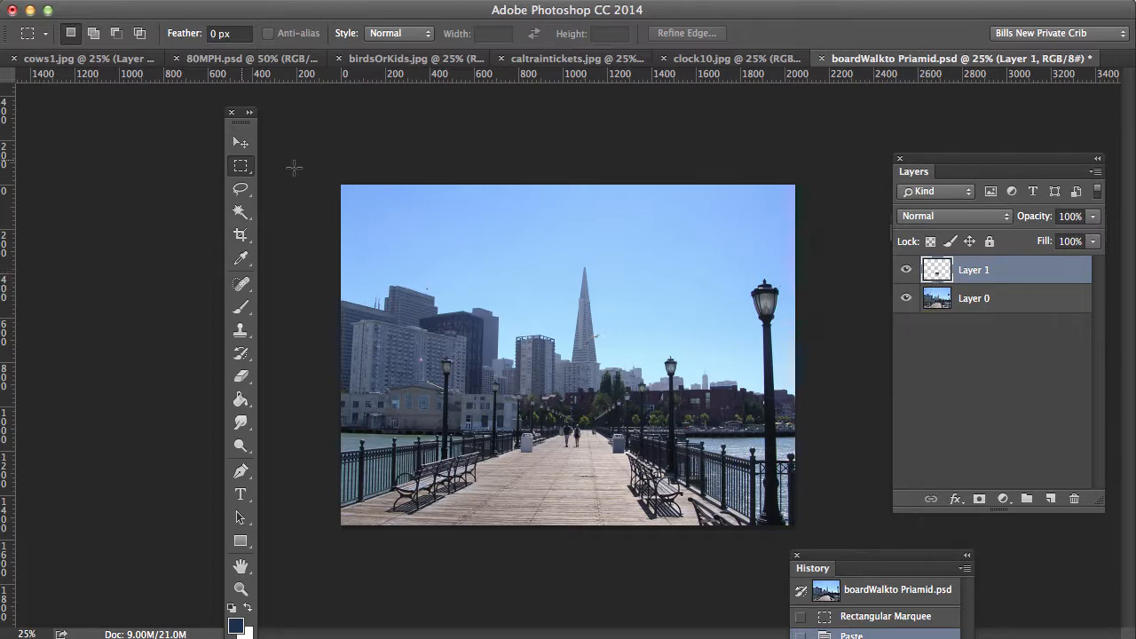
Step: Move the pasted walkers patch up into the sky toward the left of the photo
left_click(241, 143)
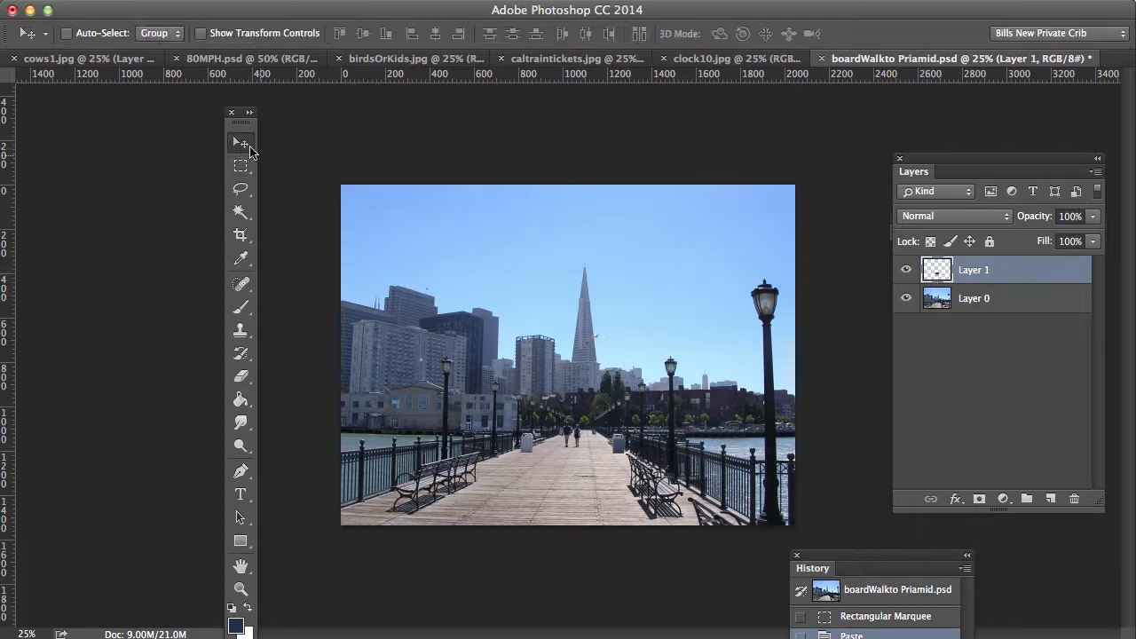
left_click(906, 299)
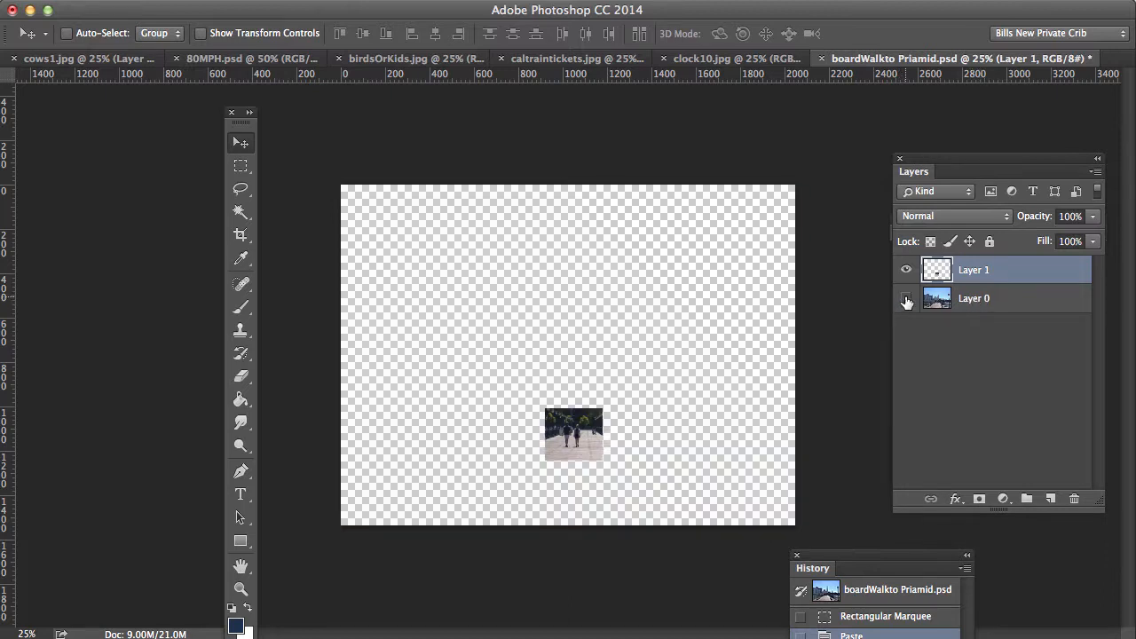
left_click(906, 299)
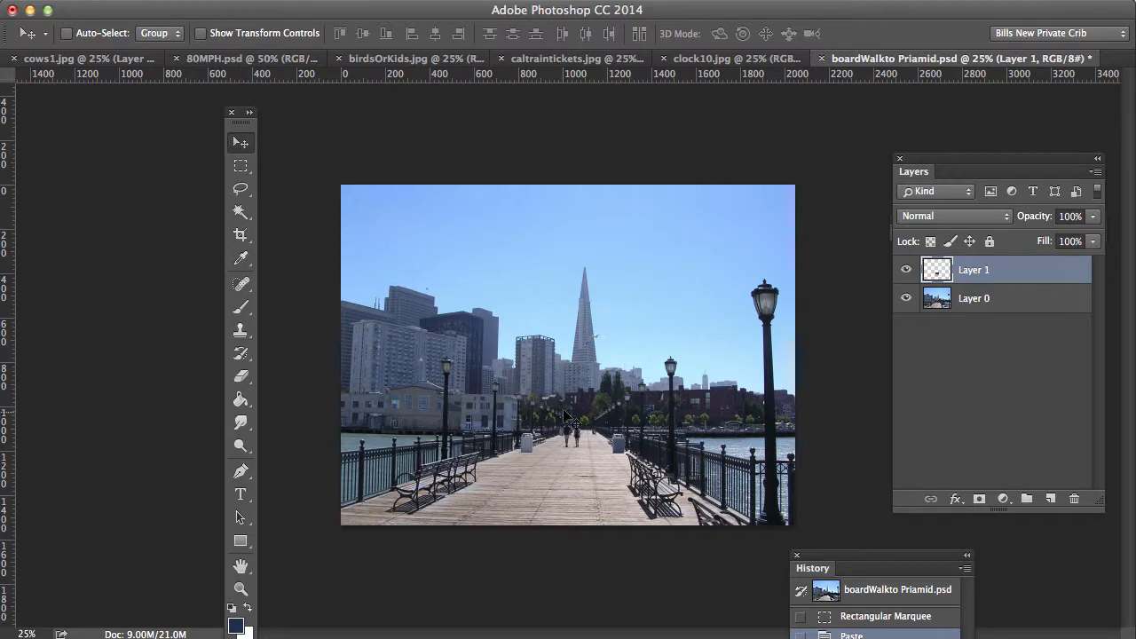
left_click_drag(570, 441, 412, 238)
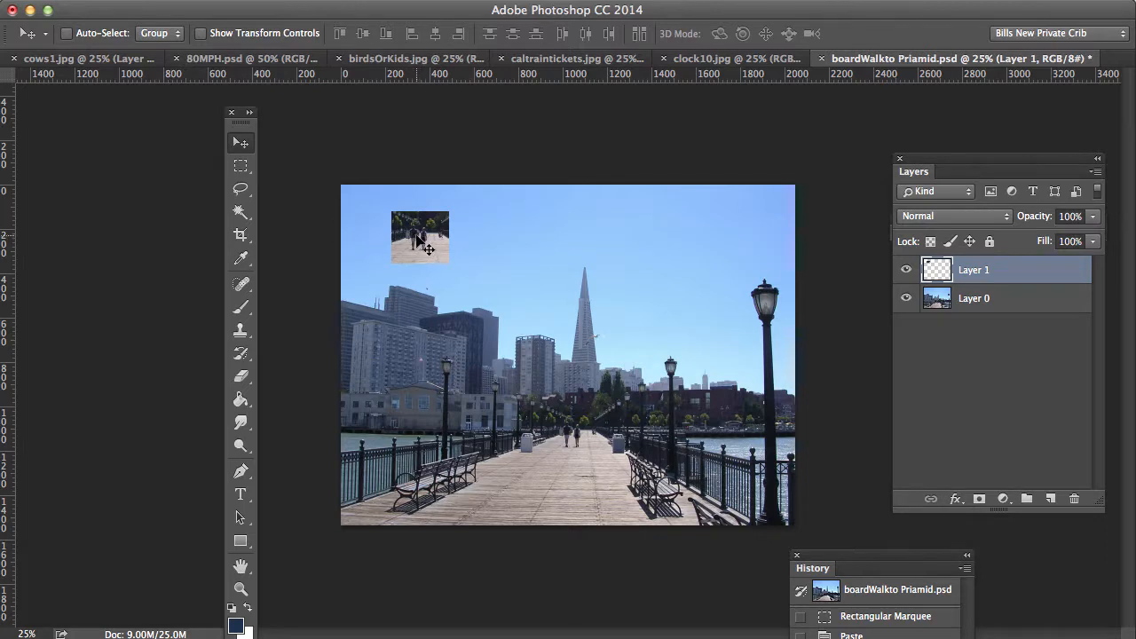
left_click_drag(432, 244, 423, 353)
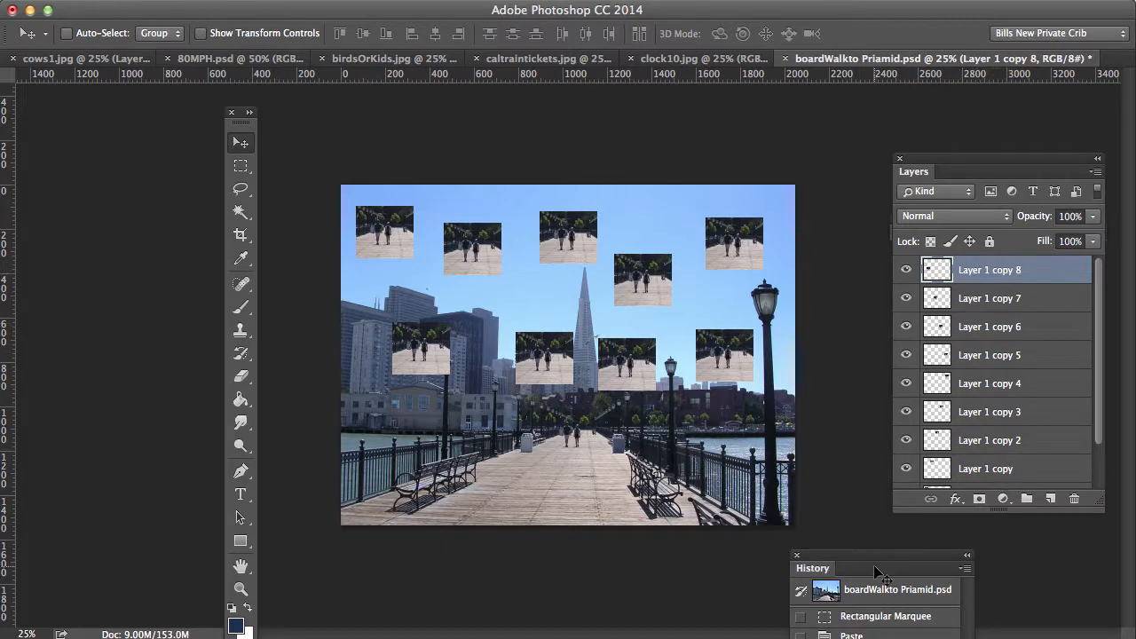
left_click_drag(821, 559, 856, 191)
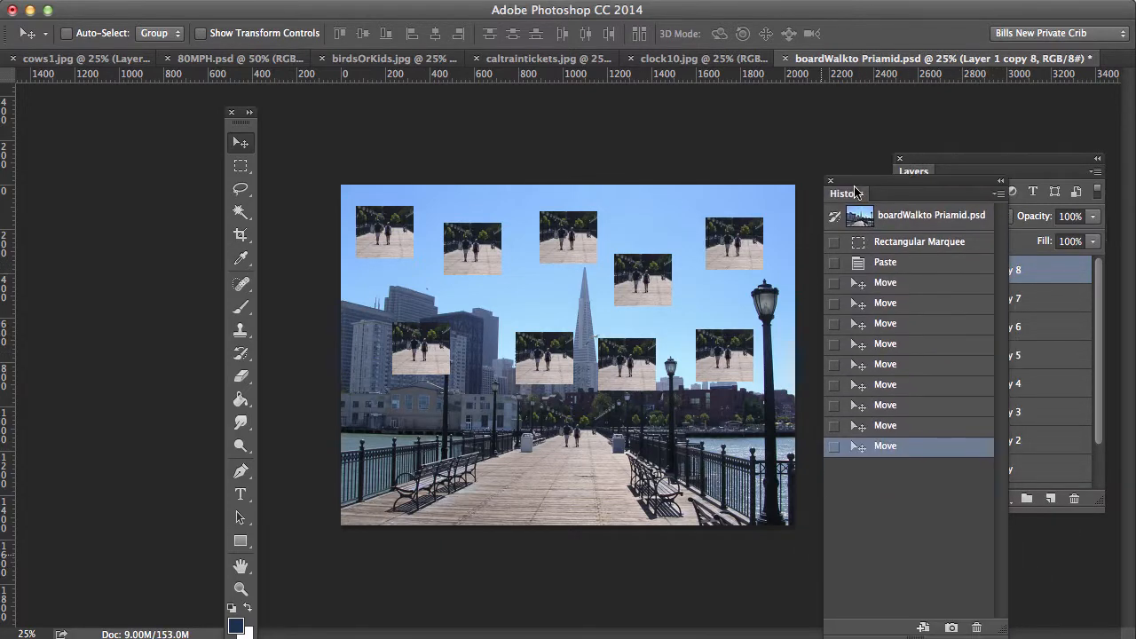
Step: Revert the photo to its original snapshot and draw a tall rectangle around the pyramid tower
left_click(903, 219)
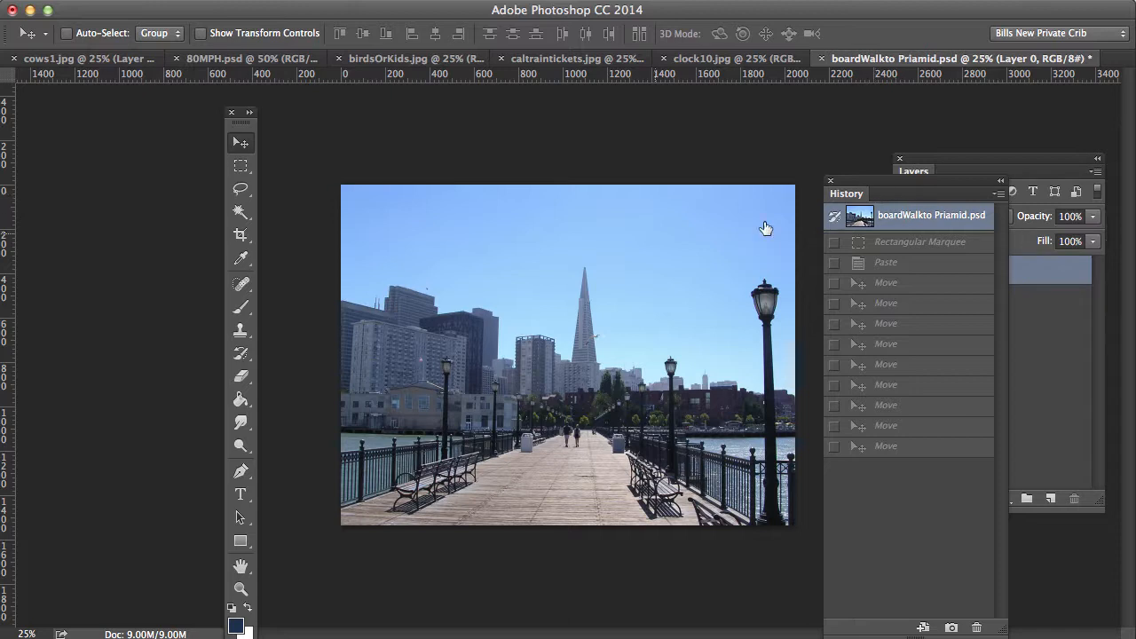
left_click(240, 168)
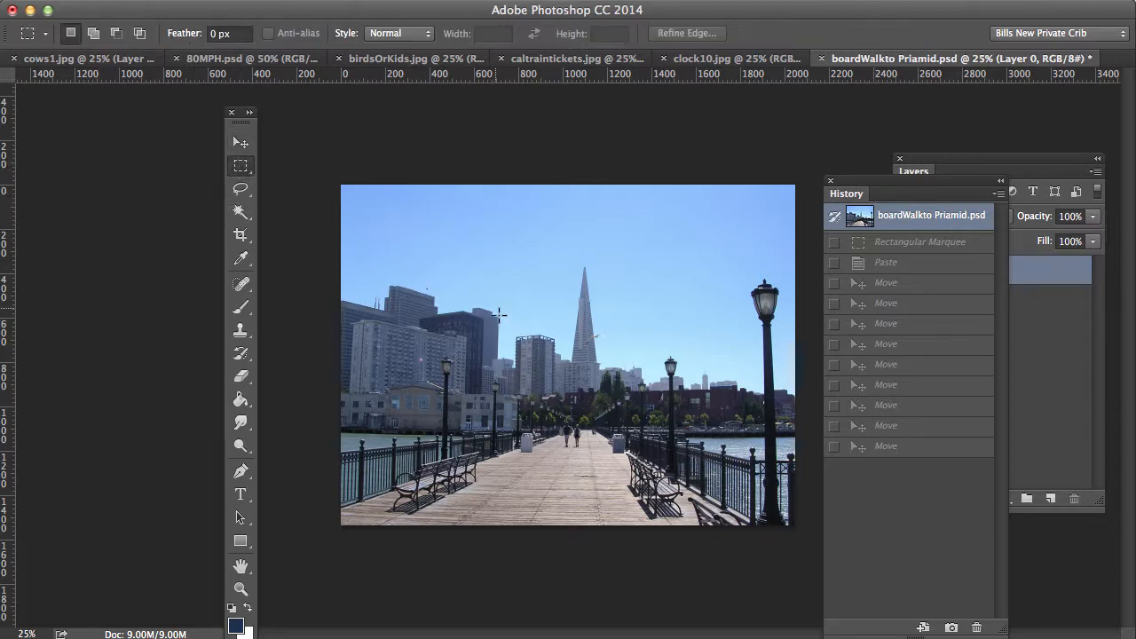
left_click_drag(457, 252, 611, 499)
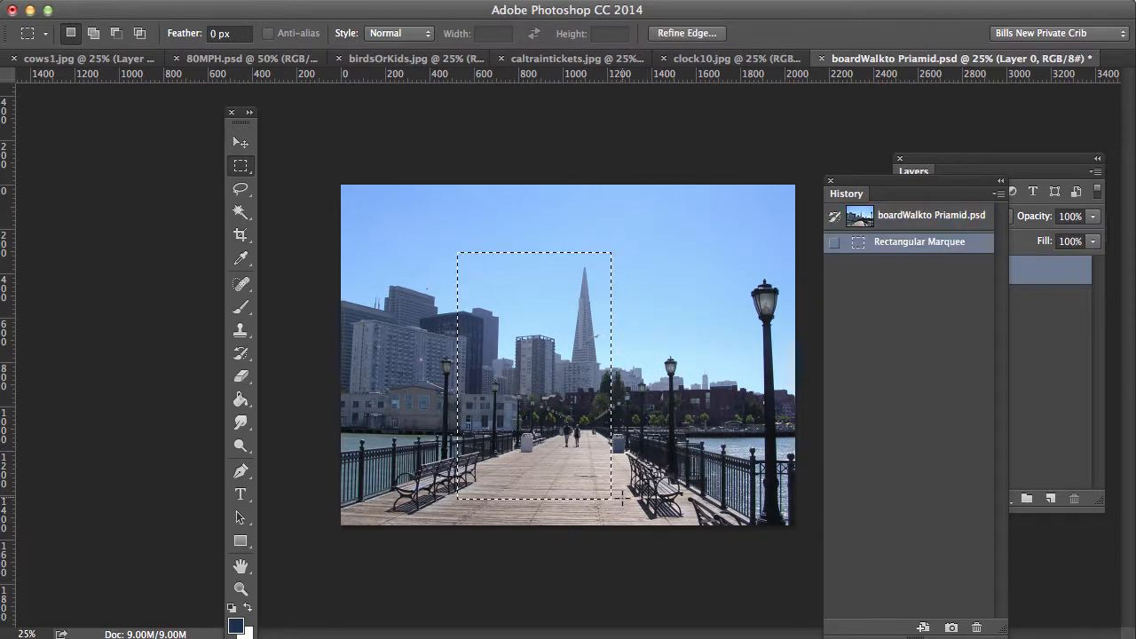
mouse_move(545, 378)
left_mouse_down()
mouse_move(689, 378)
mouse_move(527, 378)
left_mouse_up()
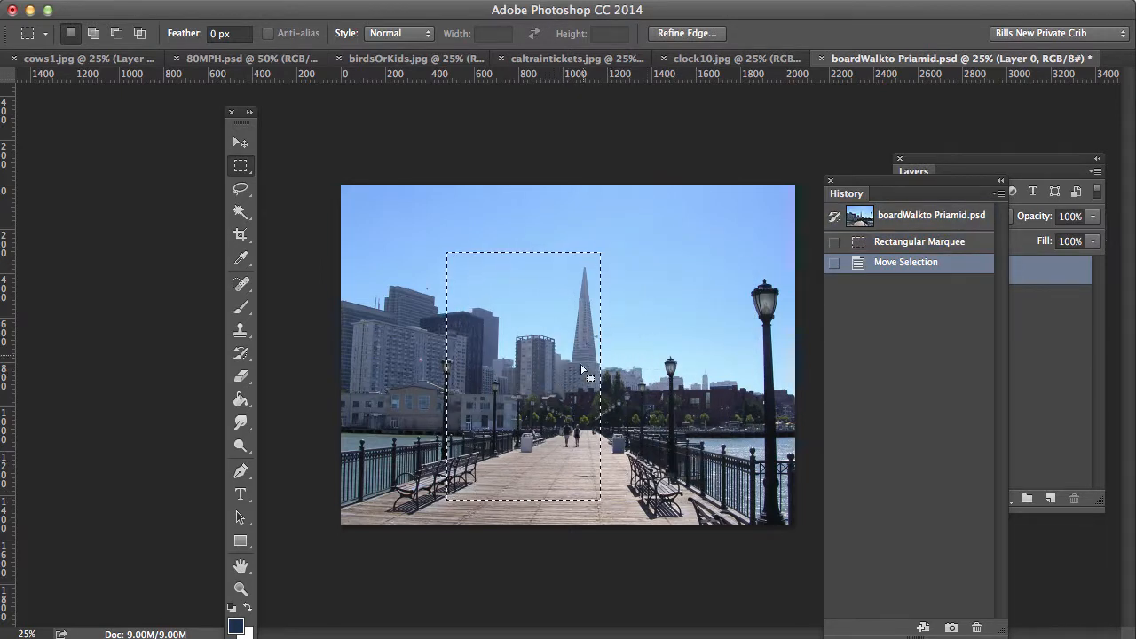
left_click(380, 3)
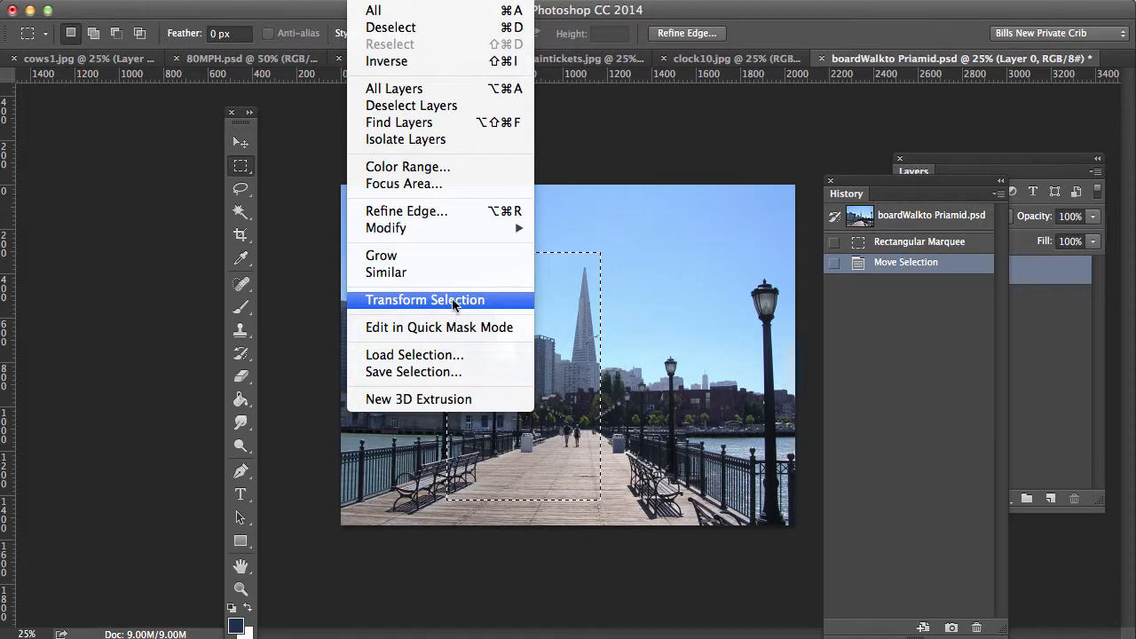
left_click(406, 302)
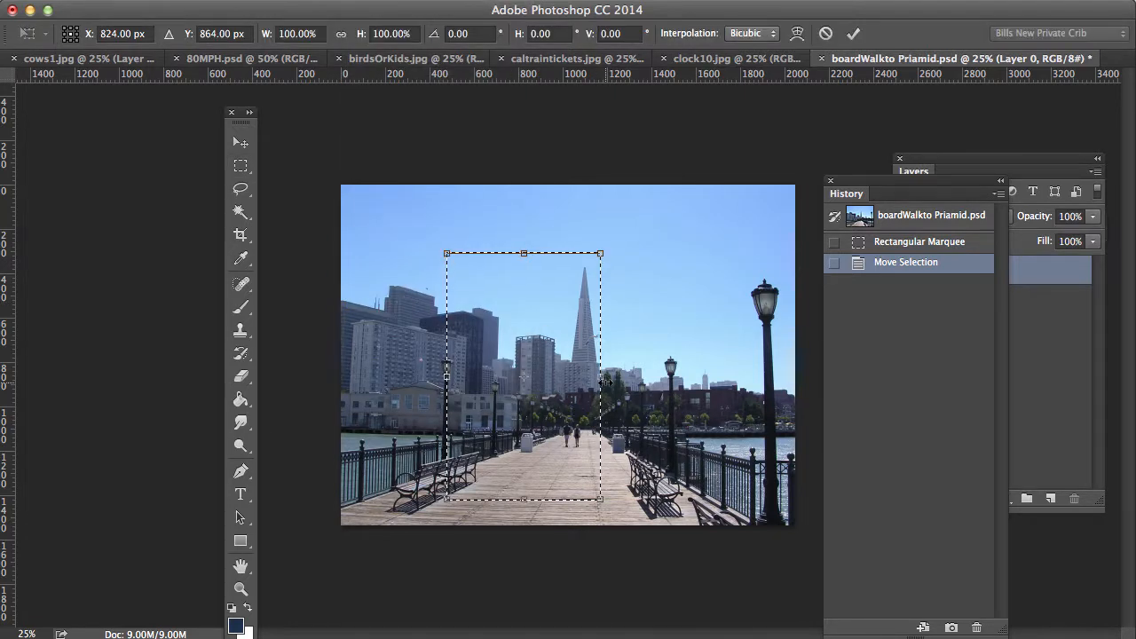
left_click_drag(600, 379, 698, 377)
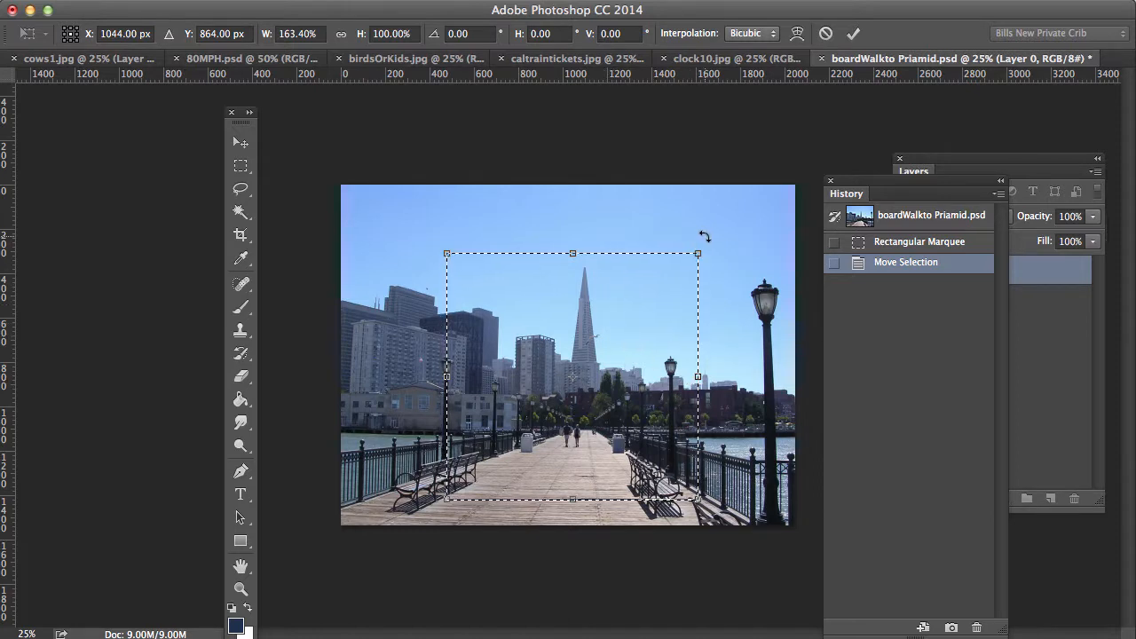
left_click_drag(704, 236, 734, 286)
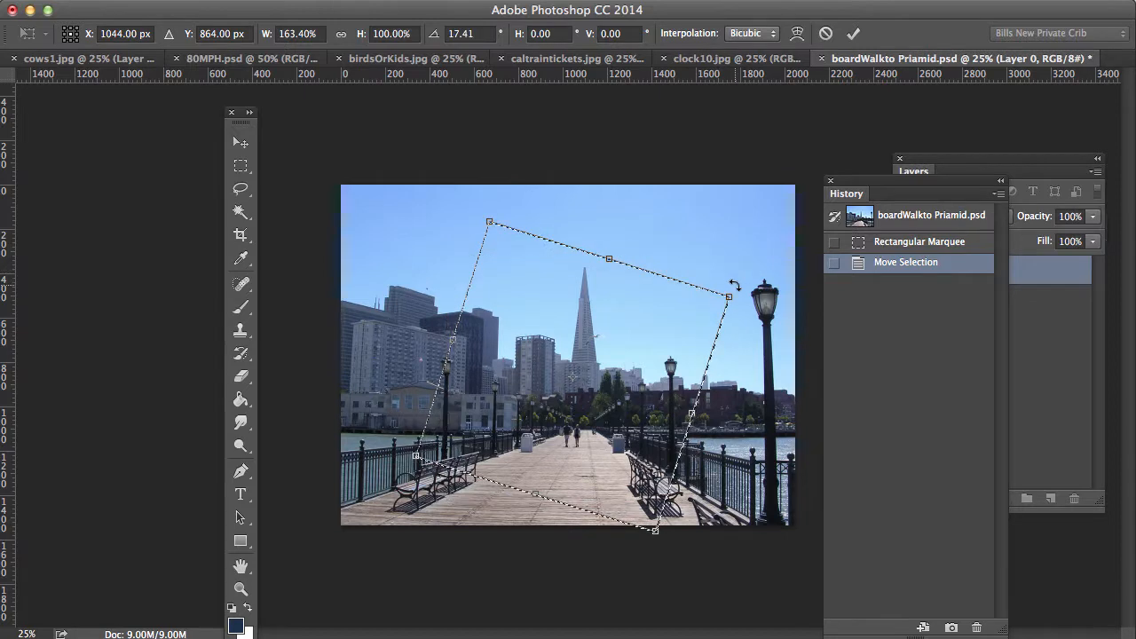
key("Return")
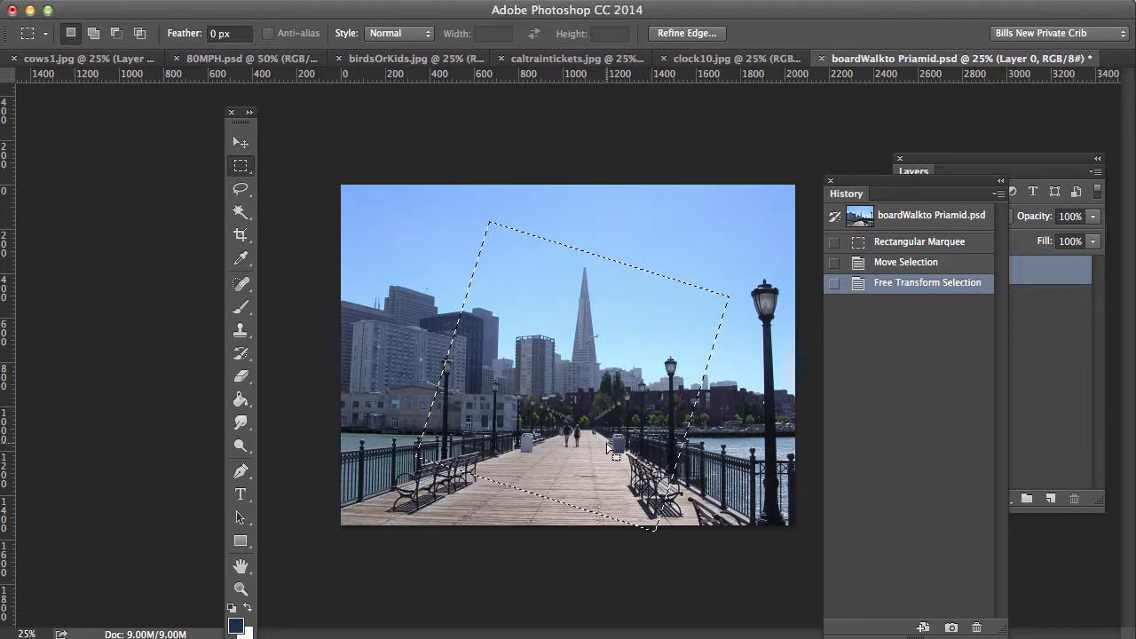
left_click(914, 264)
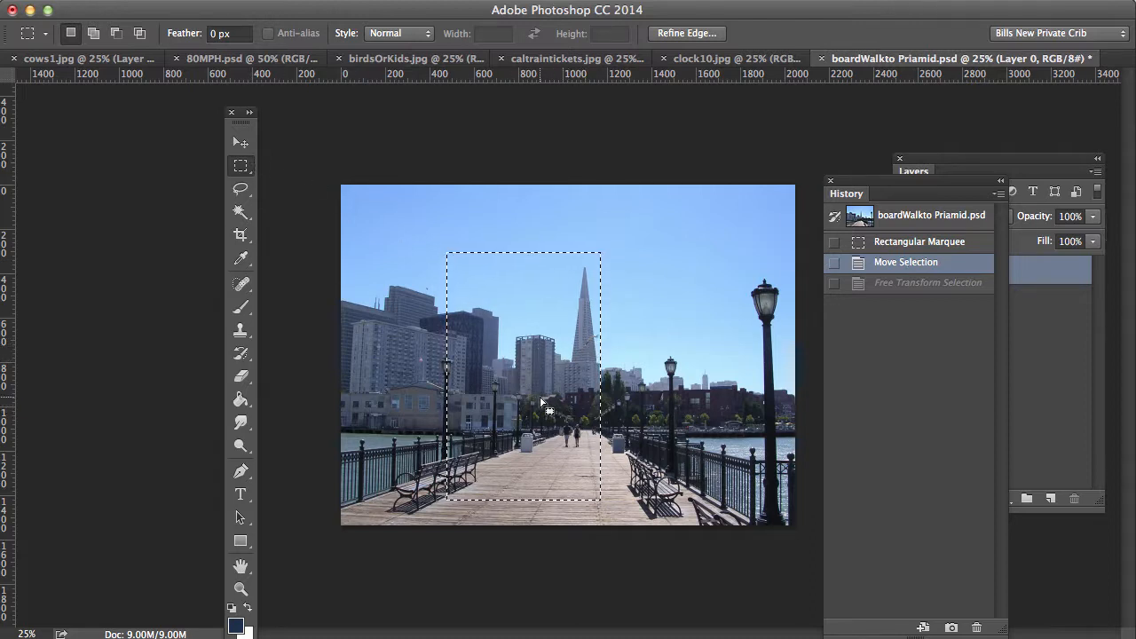
Step: Shift the selection right to frame the tower and pier, then copy it
left_click_drag(539, 401, 577, 396)
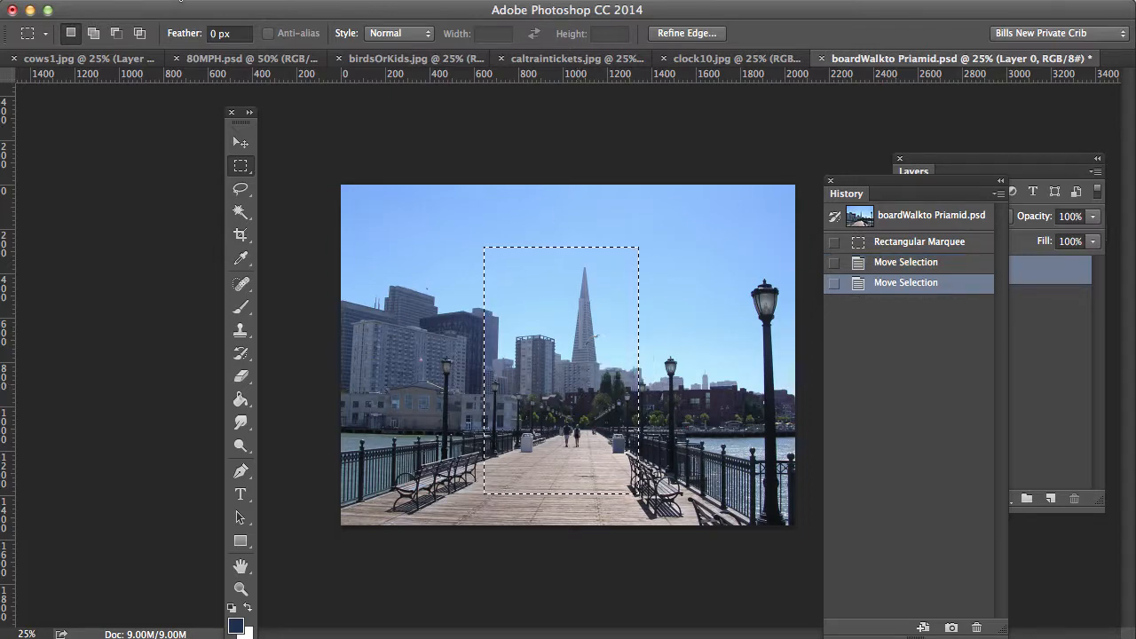
left_click(180, 1)
left_click(194, 120)
Step: Paste the copied tower-and-pier piece into cows1.jpg as Layer 3
left_click(357, 62)
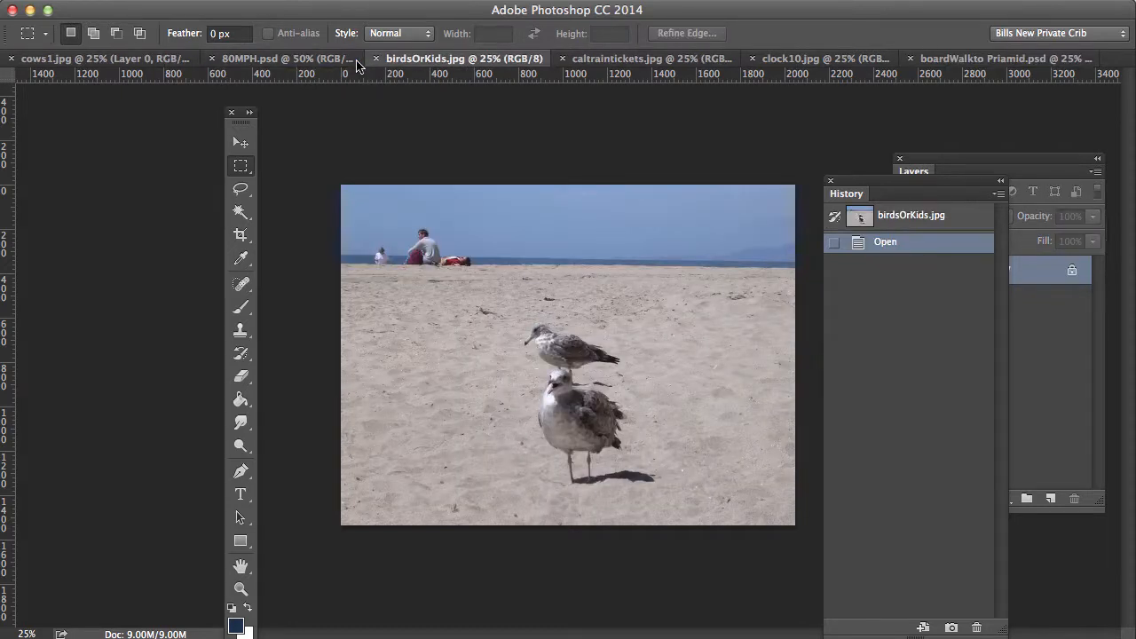
left_click(64, 60)
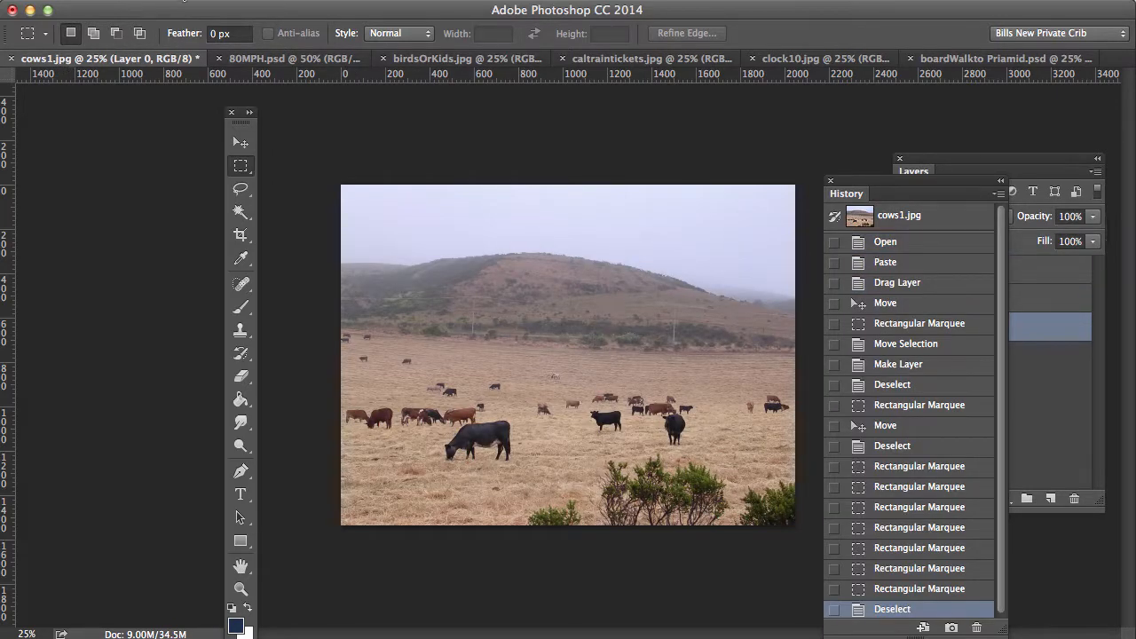
left_click(184, 3)
left_click(196, 149)
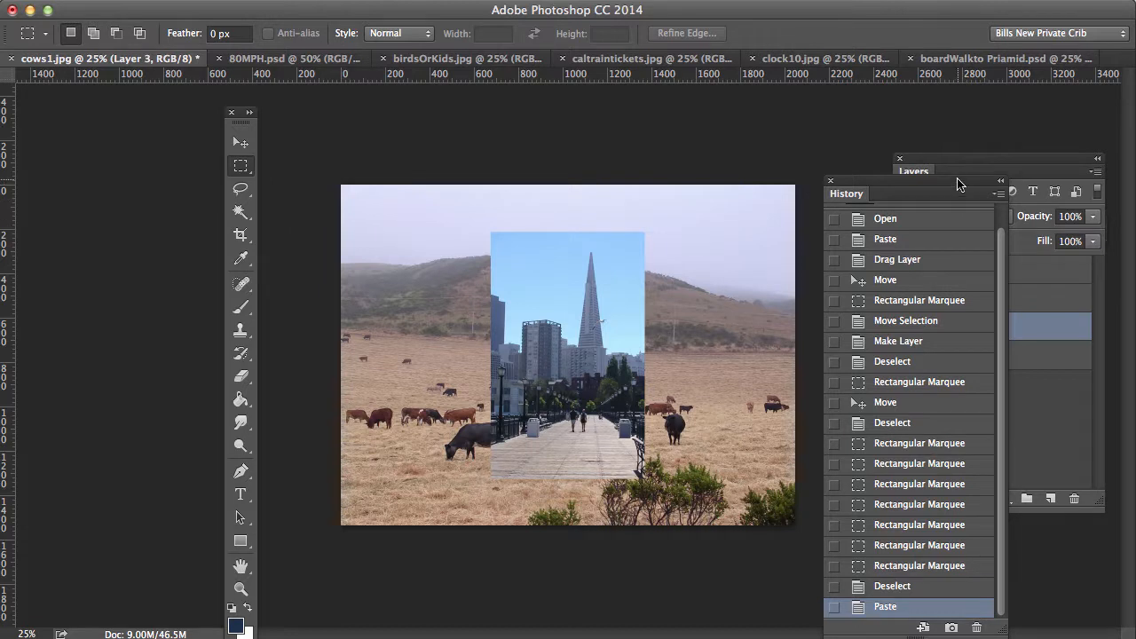
left_click_drag(958, 180, 876, 583)
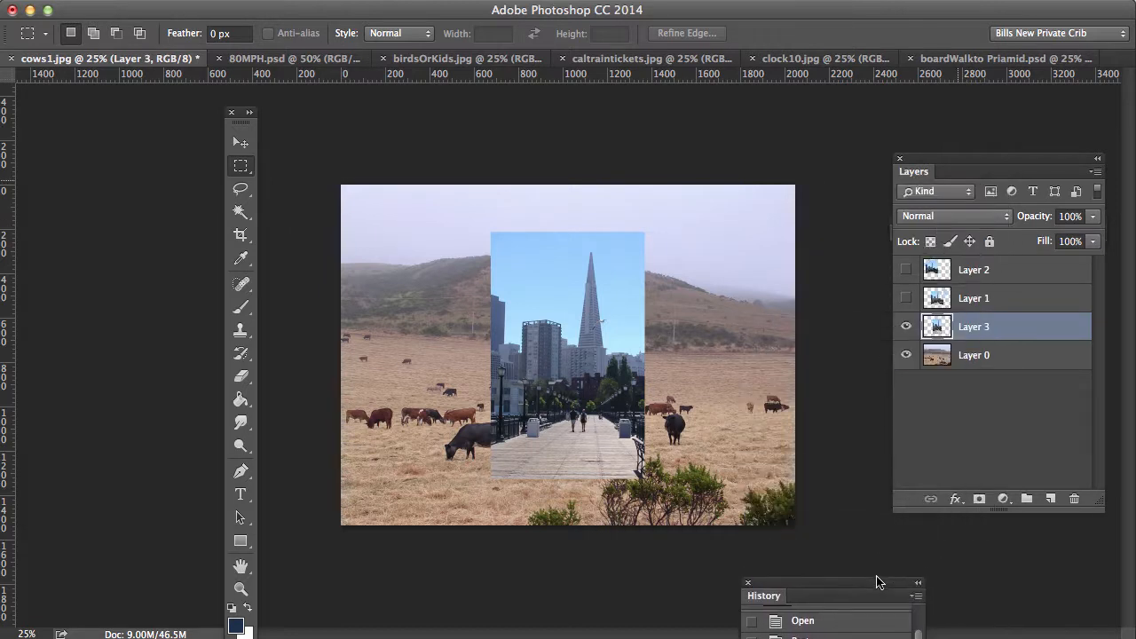
Step: Drag the Layer 3 pier piece to rest just right of centre among the cows
left_click(241, 142)
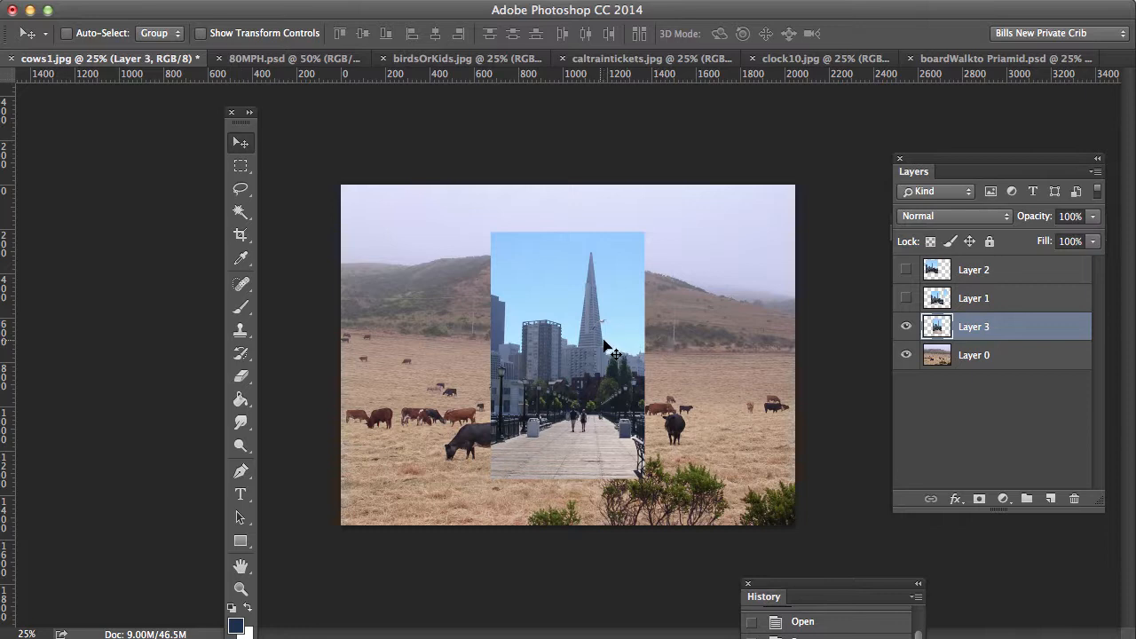
mouse_move(581, 349)
left_mouse_down()
mouse_move(675, 352)
mouse_move(582, 371)
mouse_move(487, 365)
mouse_move(589, 319)
mouse_move(649, 355)
mouse_move(553, 336)
mouse_move(650, 338)
mouse_move(555, 352)
mouse_move(595, 342)
mouse_move(571, 351)
left_mouse_up()
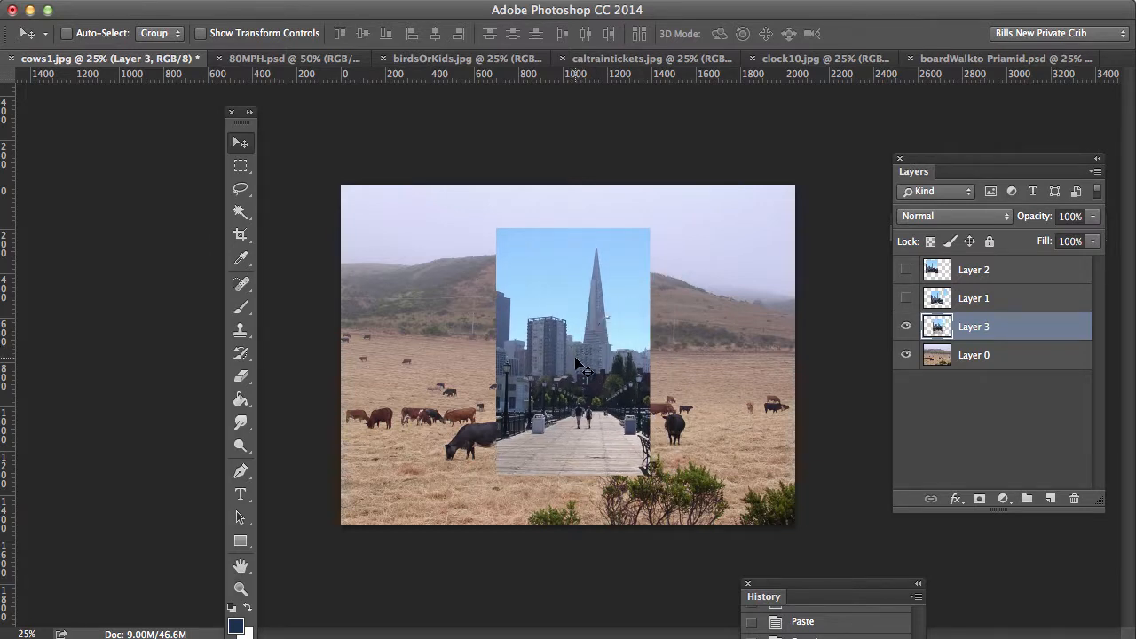
mouse_move(574, 356)
left_mouse_down()
mouse_move(585, 356)
mouse_move(572, 356)
left_mouse_up()
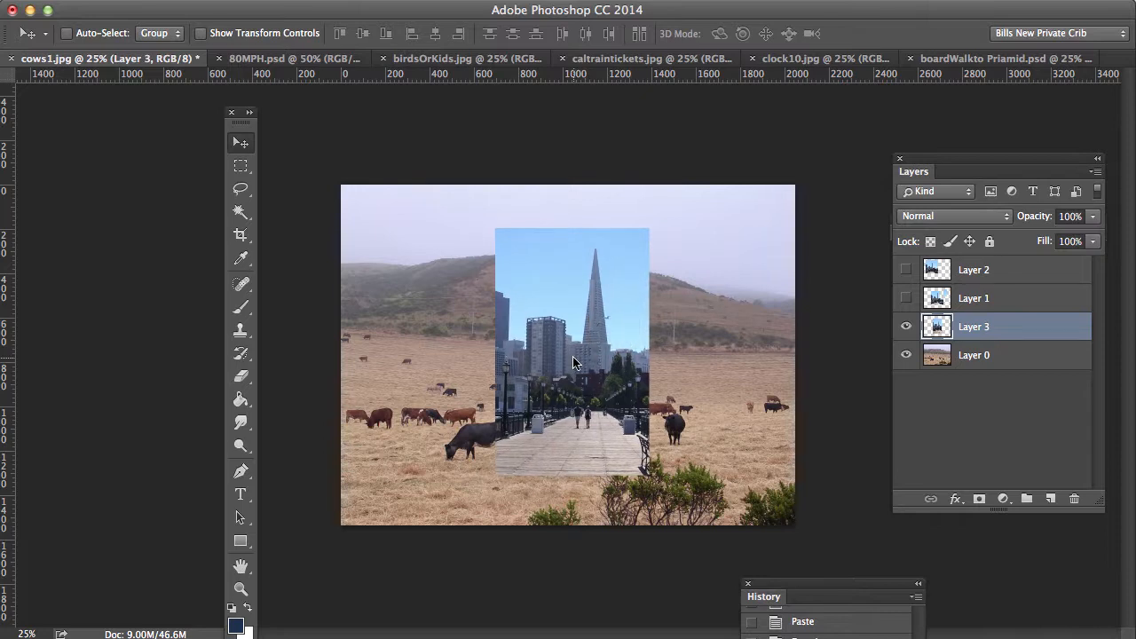
Step: Delete Layer 1 and Layer 2, then marquee-select a small rectangle around the pier walkers
left_click(241, 166)
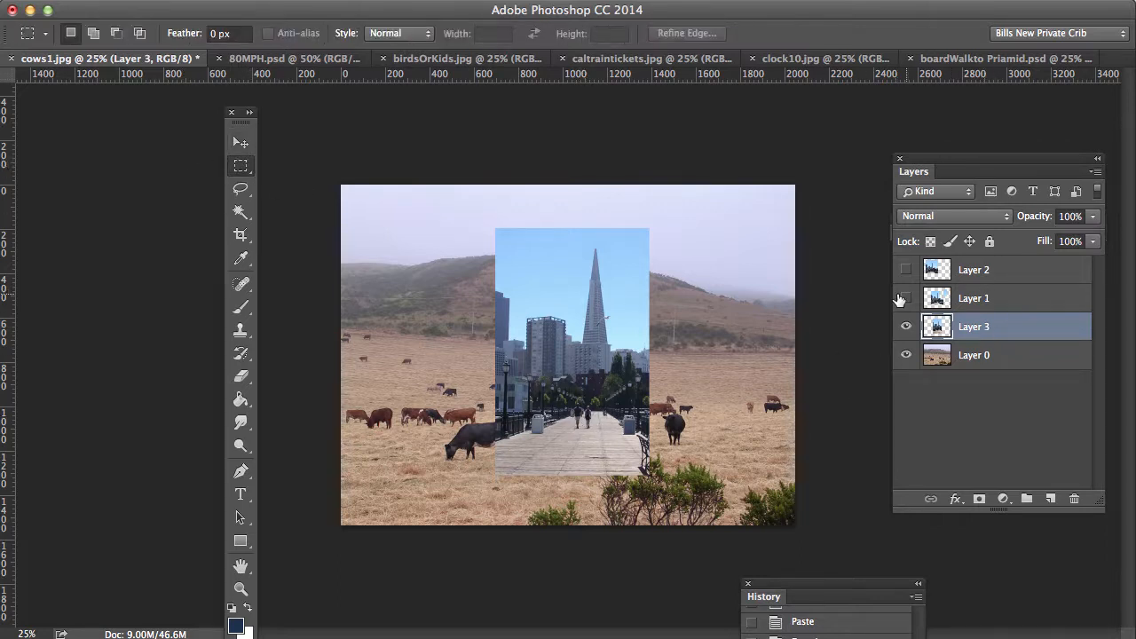
left_click(905, 298)
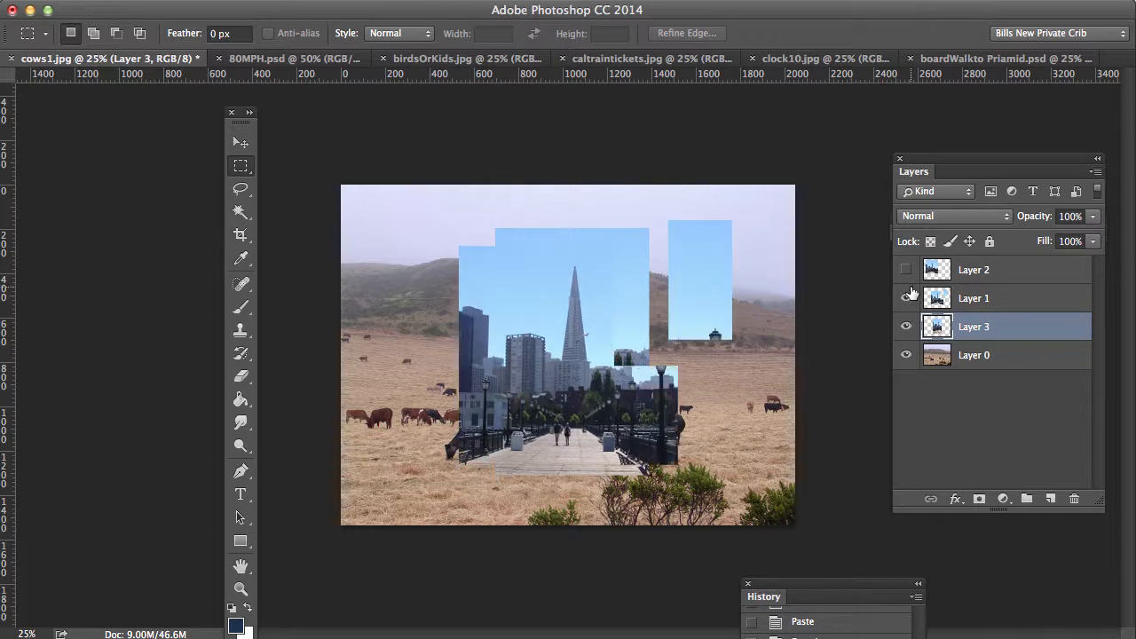
left_click(905, 269)
left_click_drag(1009, 285, 1074, 498)
left_click_drag(1014, 274, 1079, 498)
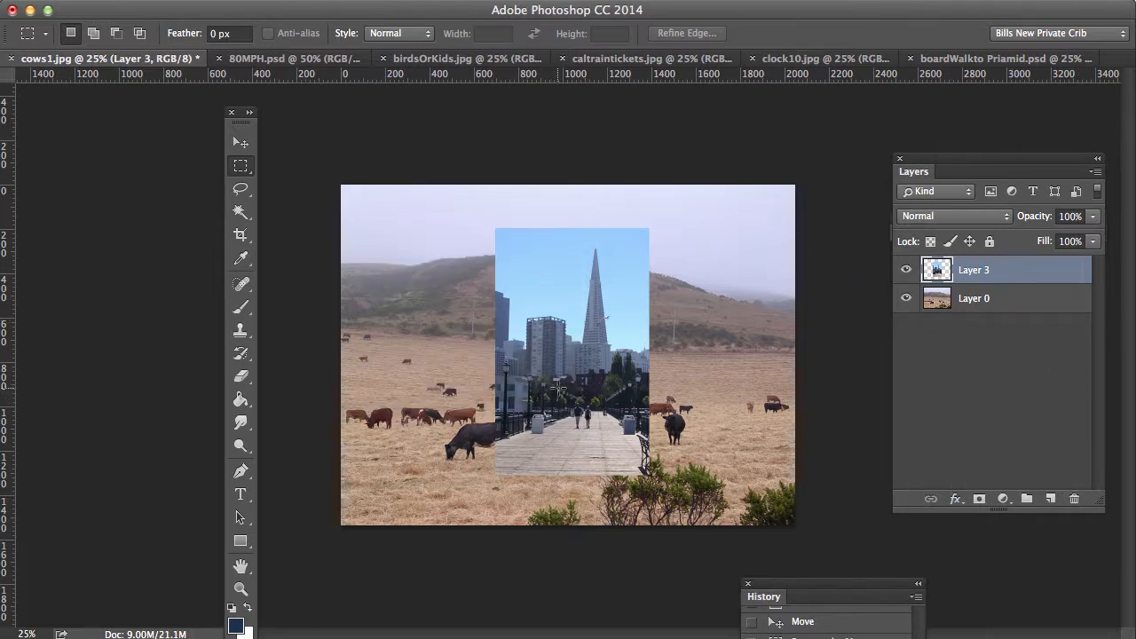
left_click_drag(557, 388, 609, 444)
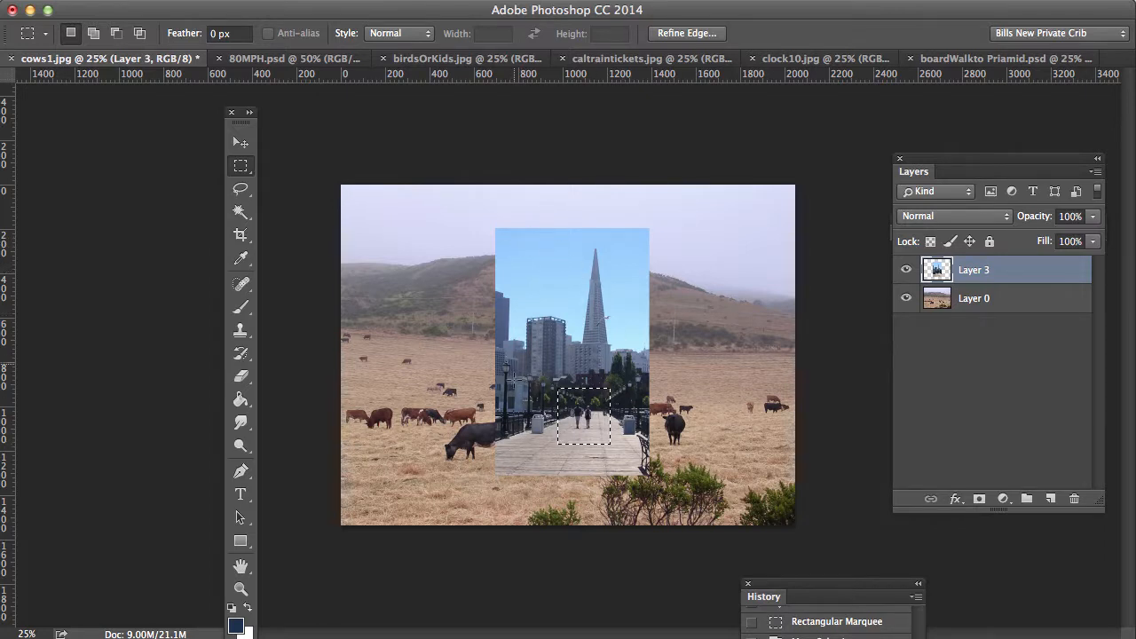
Step: Delete everything on Layer 3 outside the walkers, deselect, and move the patch to the lower right
left_click(367, 0)
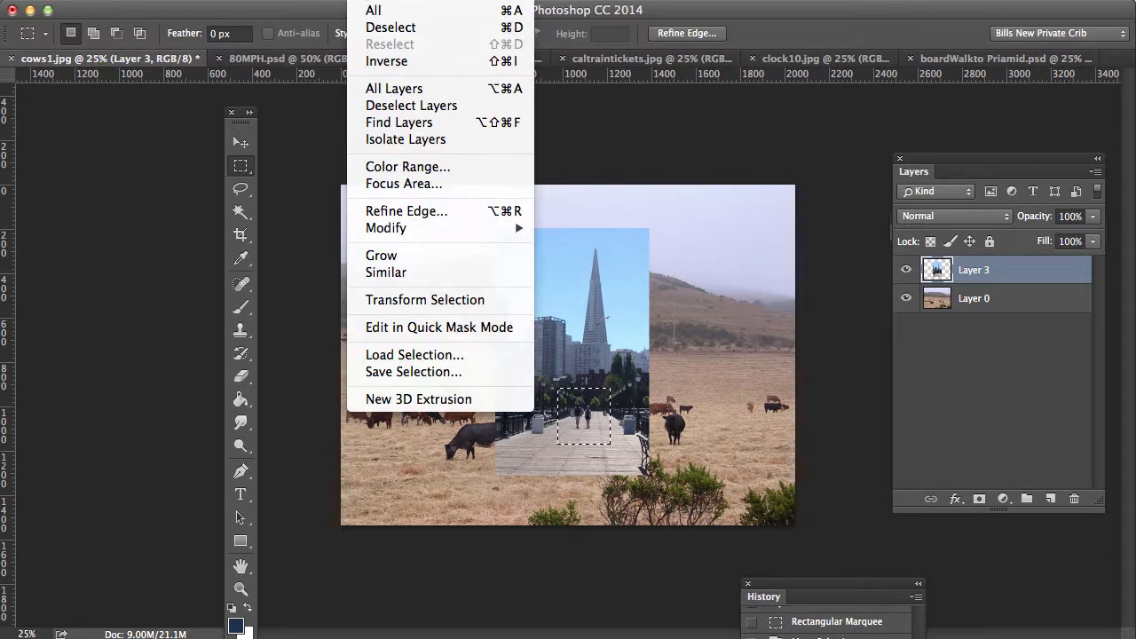
left_click(383, 62)
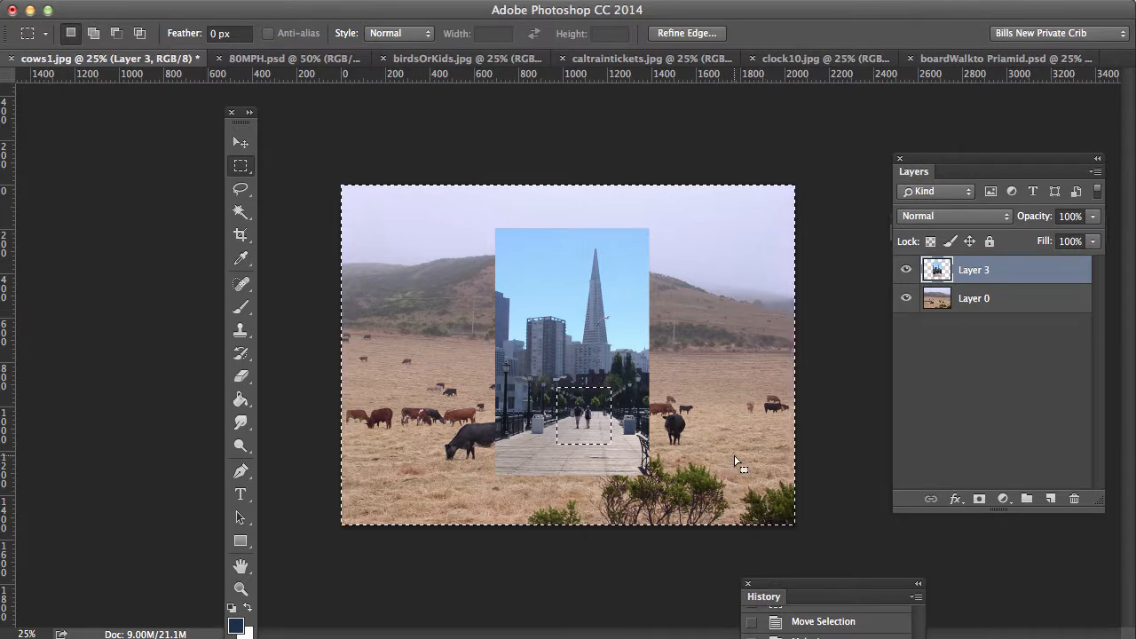
key("Delete")
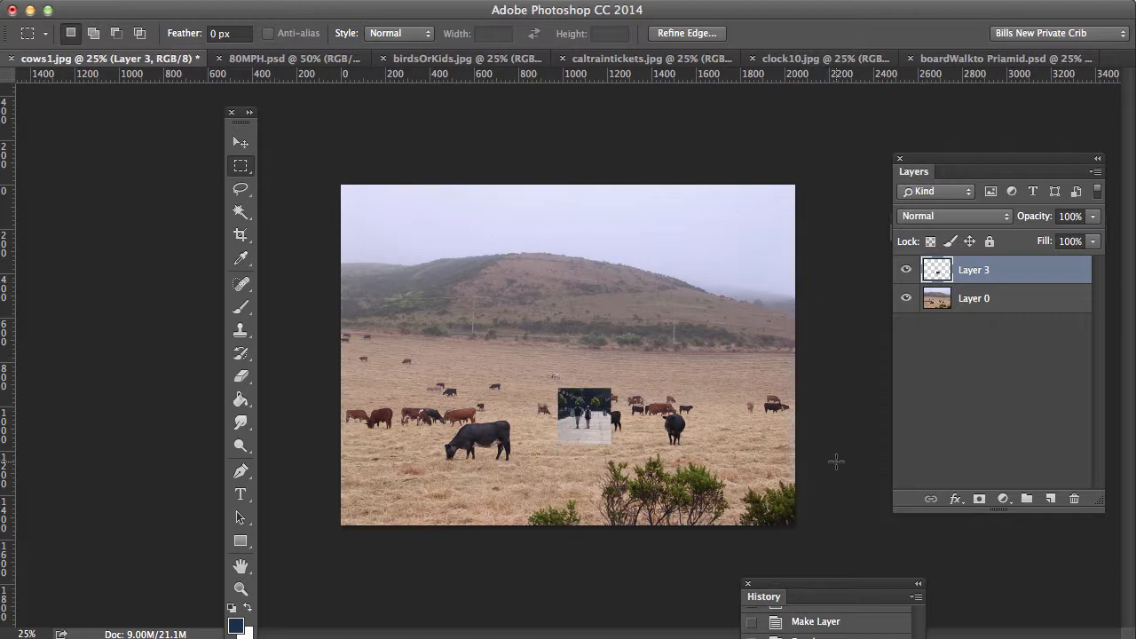
key("super+d")
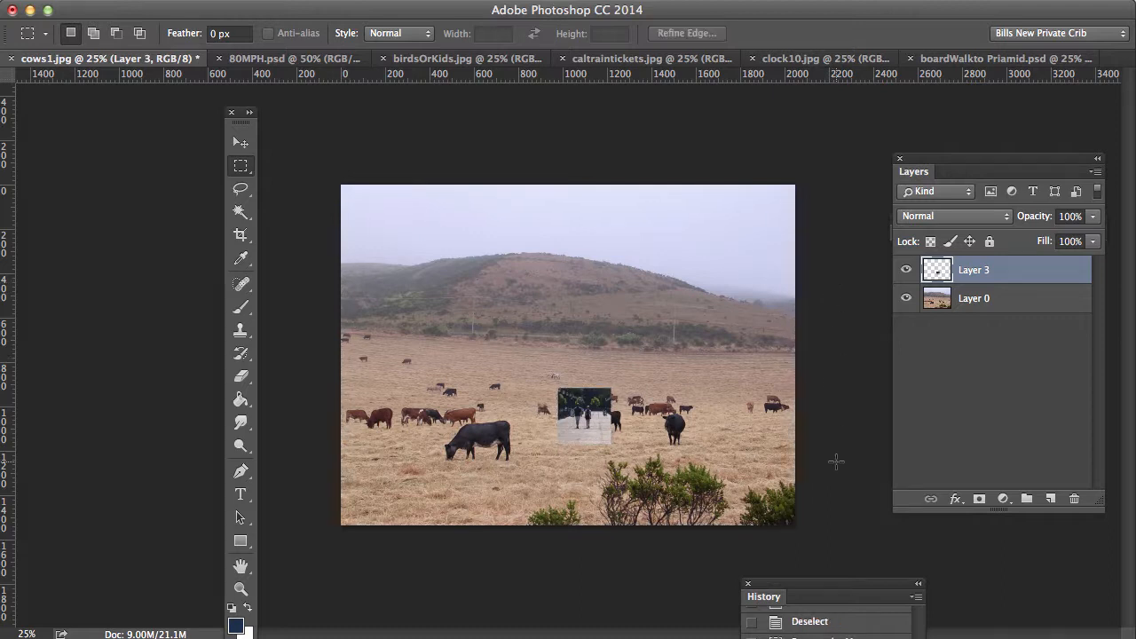
left_click(239, 145)
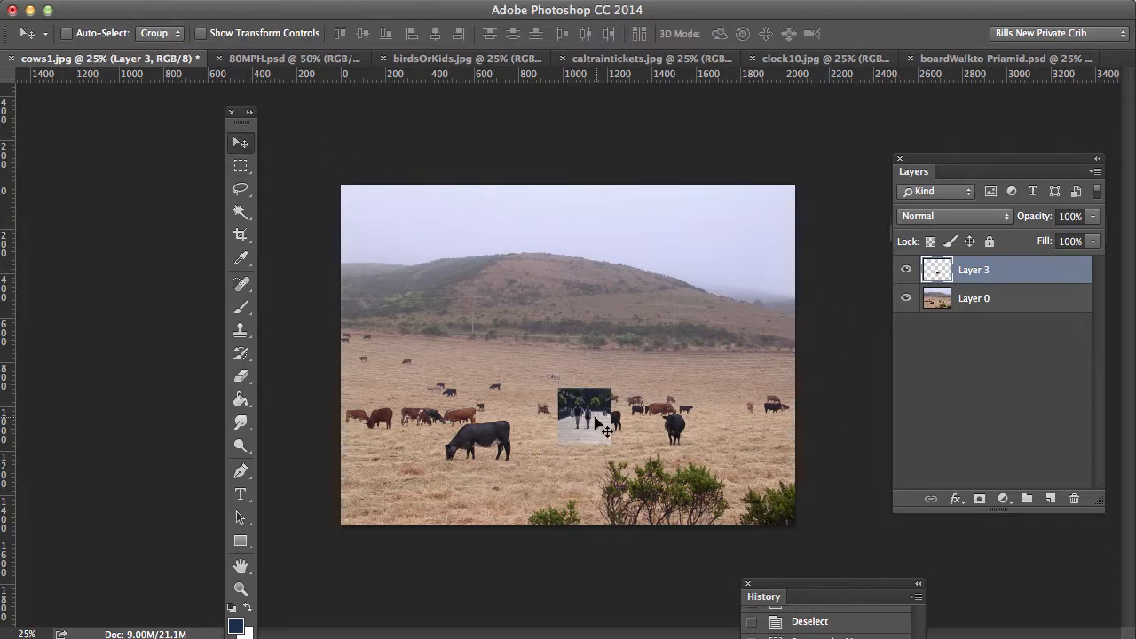
left_click_drag(575, 402, 733, 476)
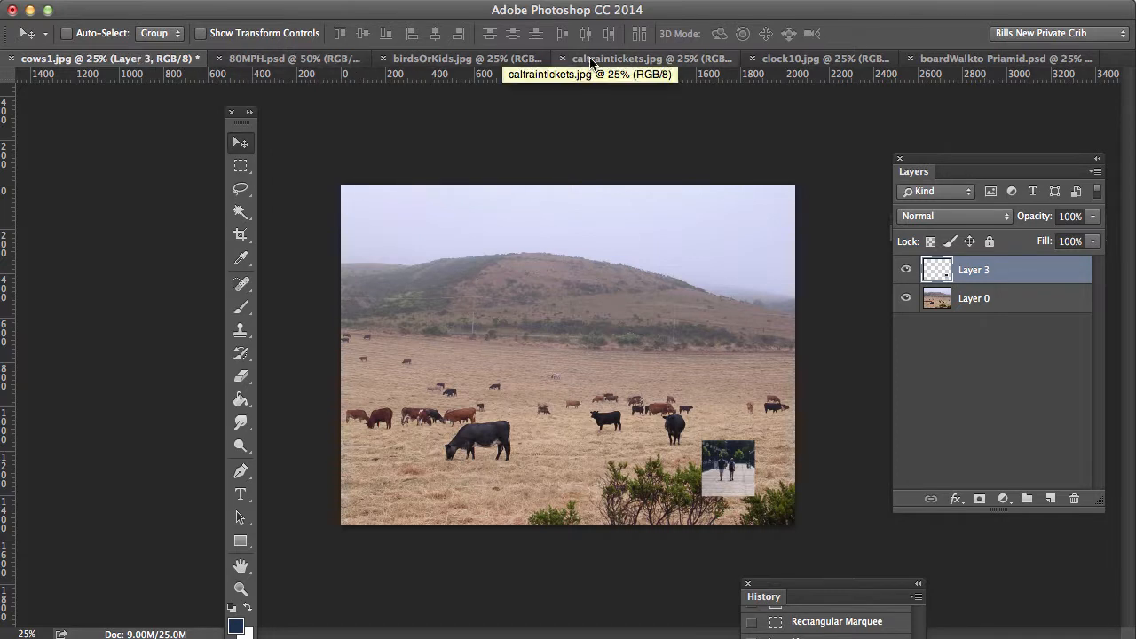
Step: On the boardWalkto Priamid.psd photo, select a rectangle around the left skyline buildings
left_click(967, 59)
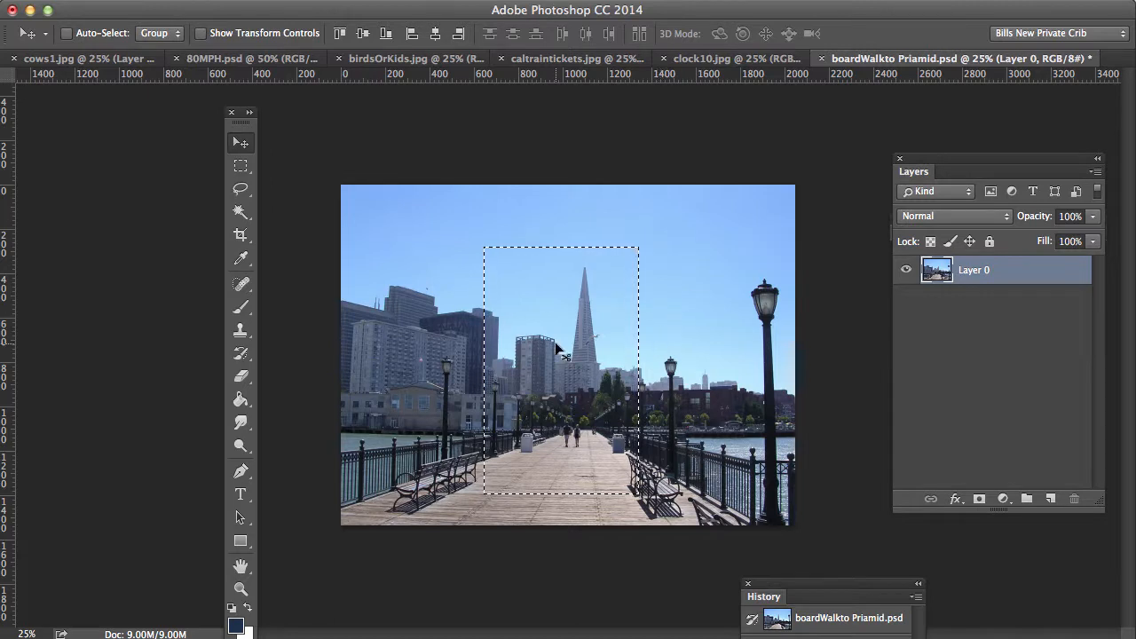
left_click(241, 166)
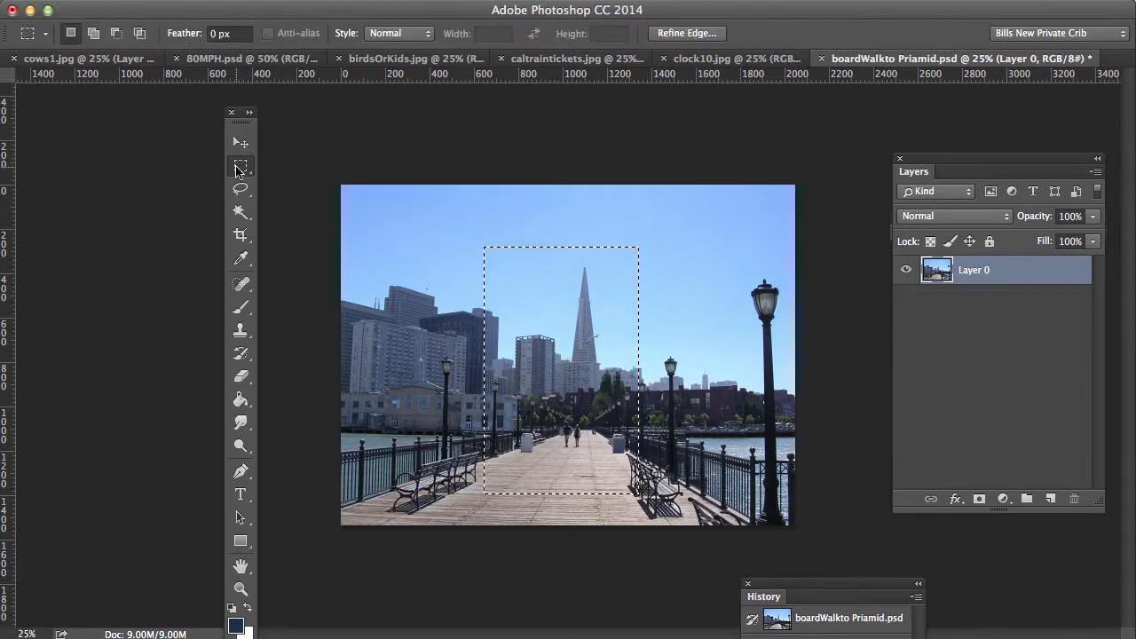
left_click(370, 126)
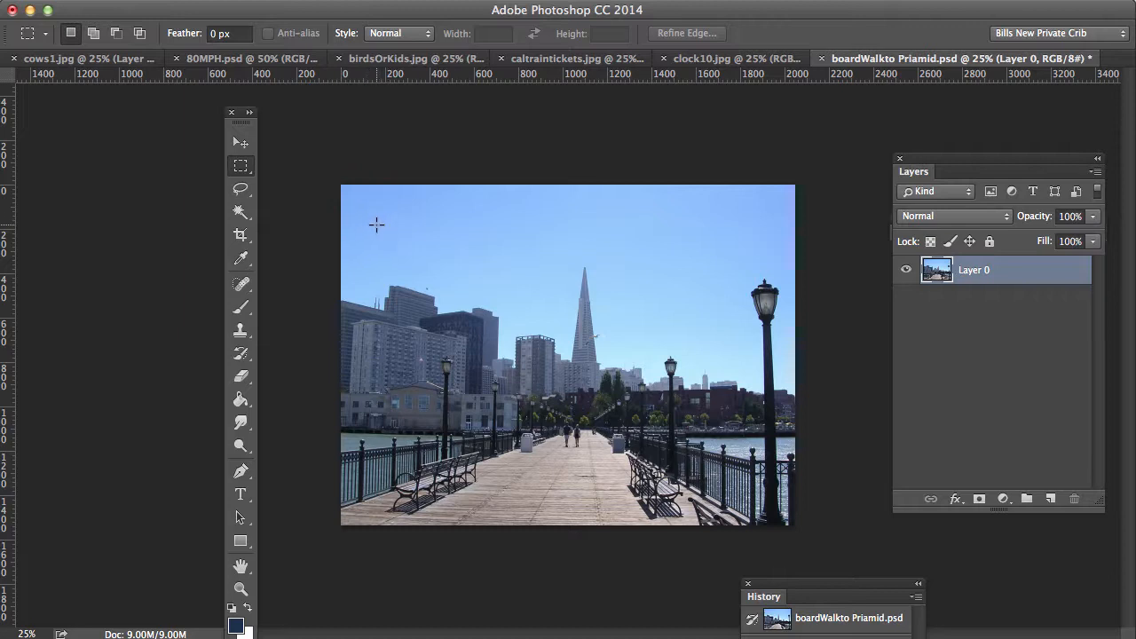
left_click_drag(377, 224, 485, 374)
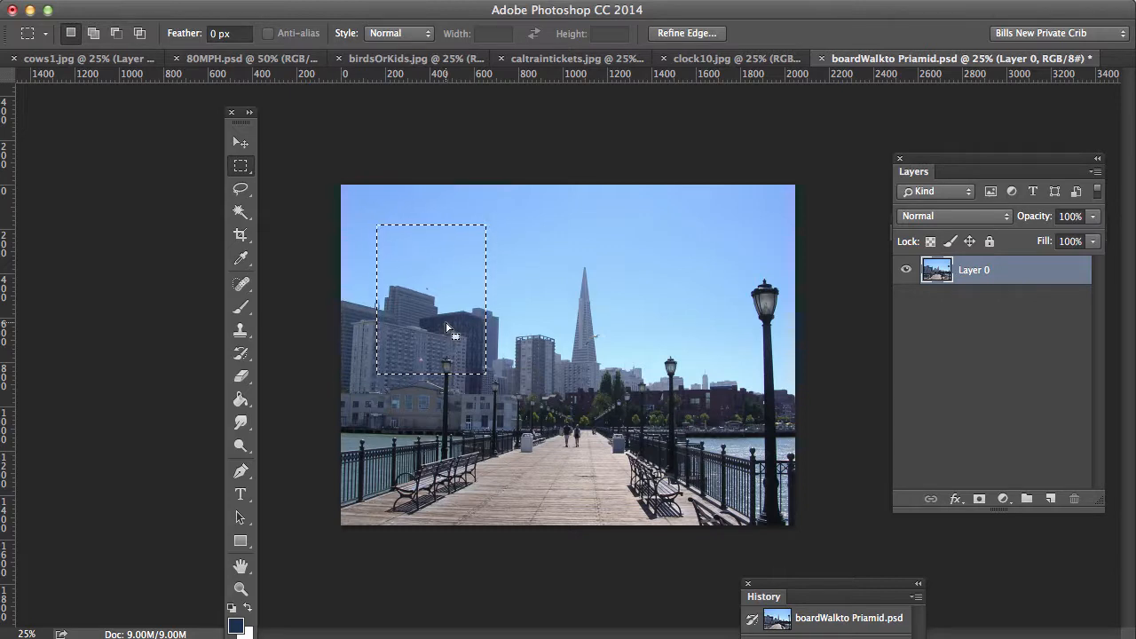
Step: Add rectangles over the spire, right side, right-hand sky, top sky and pier walkway
key("shift")
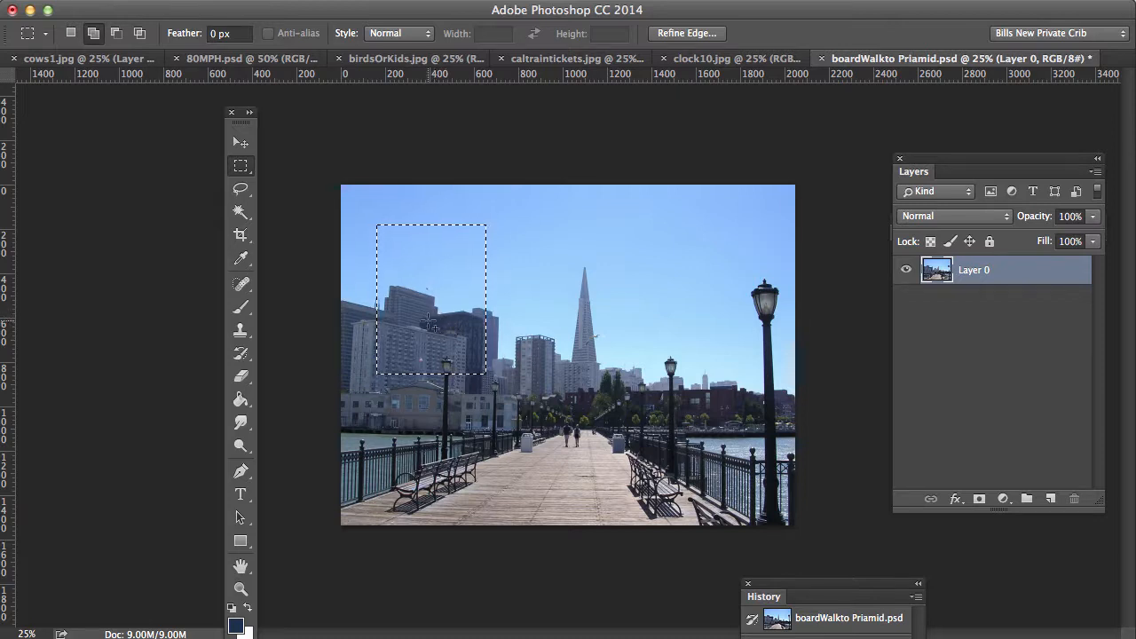
left_click_drag(437, 331, 728, 467)
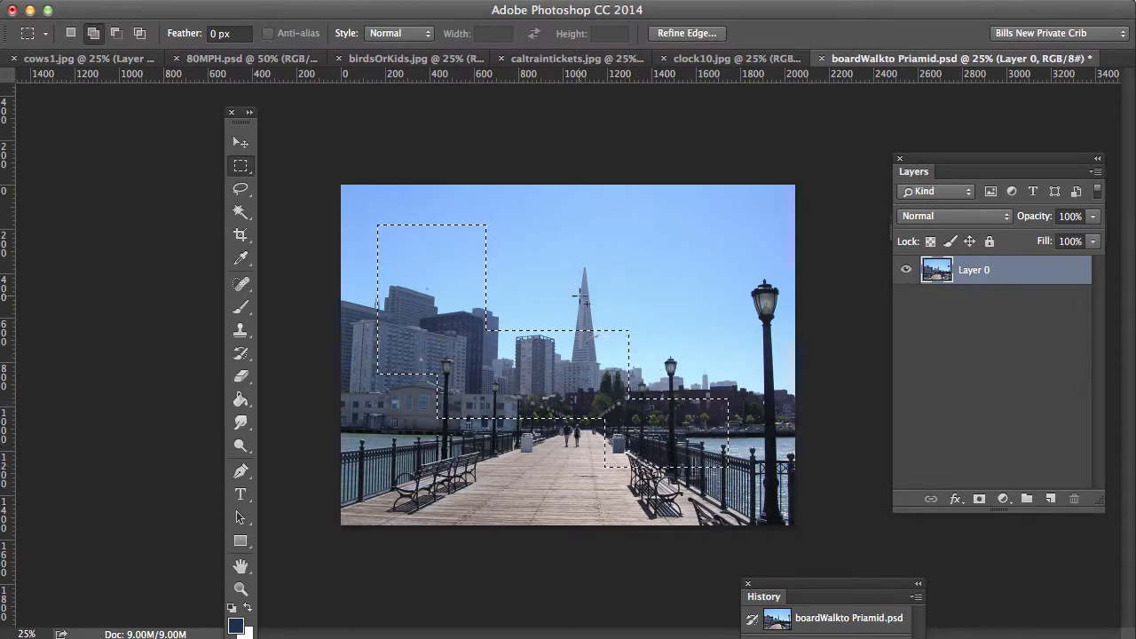
left_click_drag(578, 296, 731, 346)
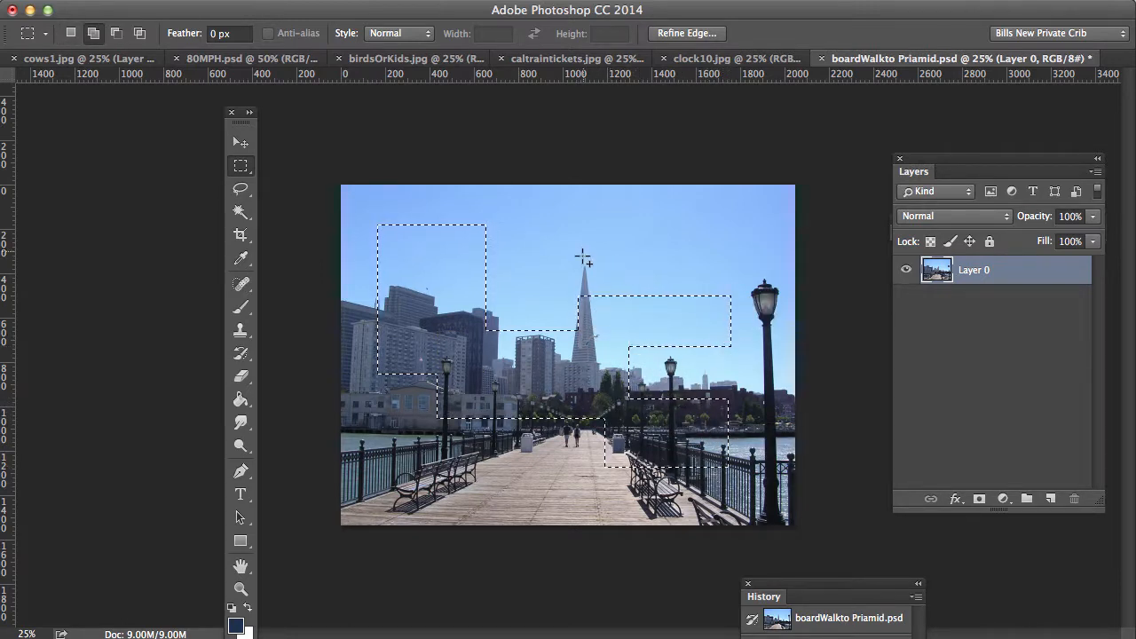
left_click_drag(596, 245, 688, 295)
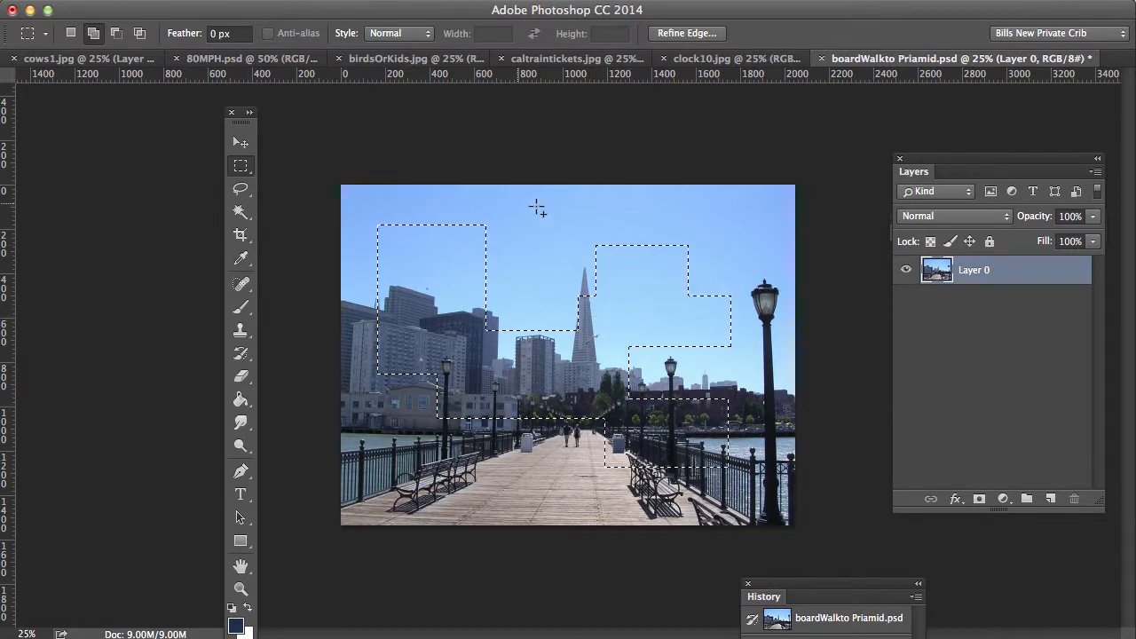
left_click_drag(450, 204, 551, 250)
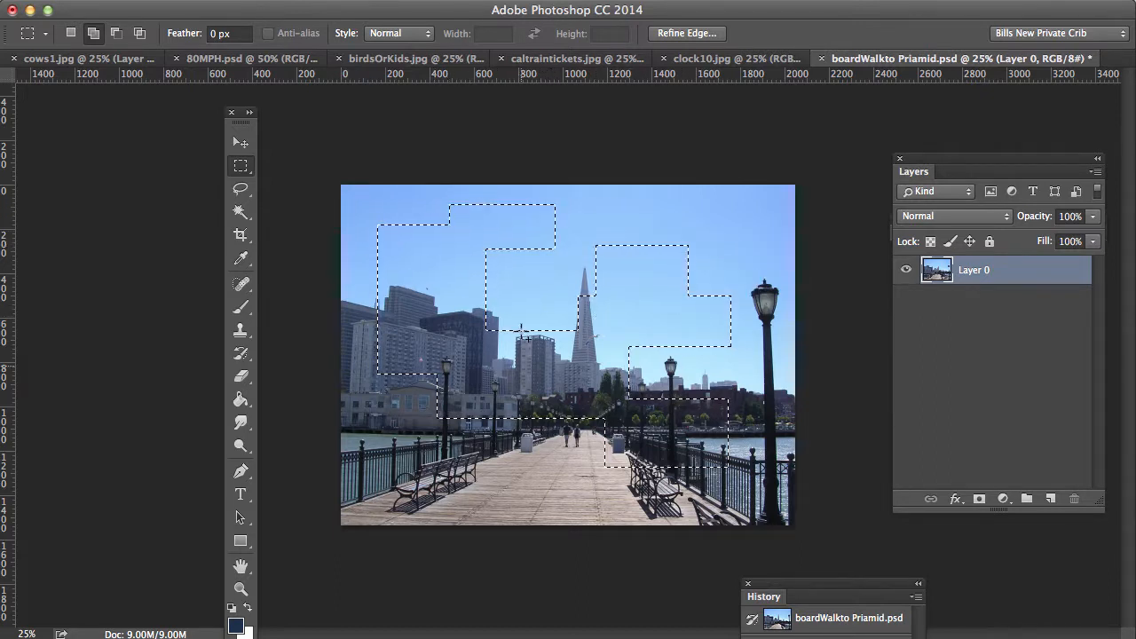
left_click_drag(470, 413, 554, 473)
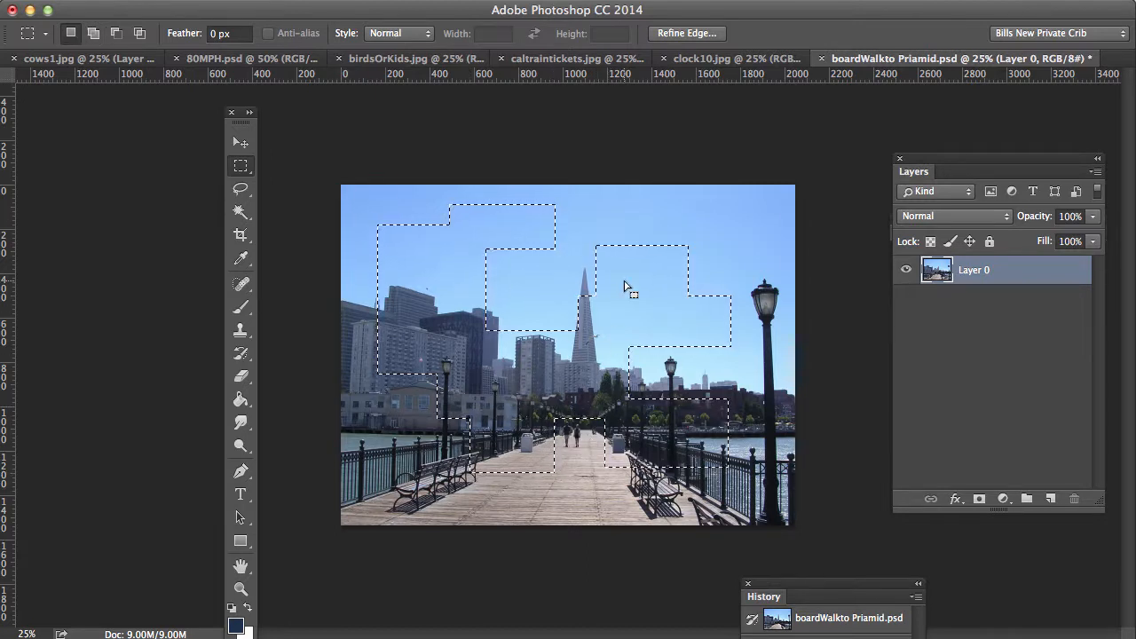
Step: Subtract a small square near the spire from the selection
key("alt")
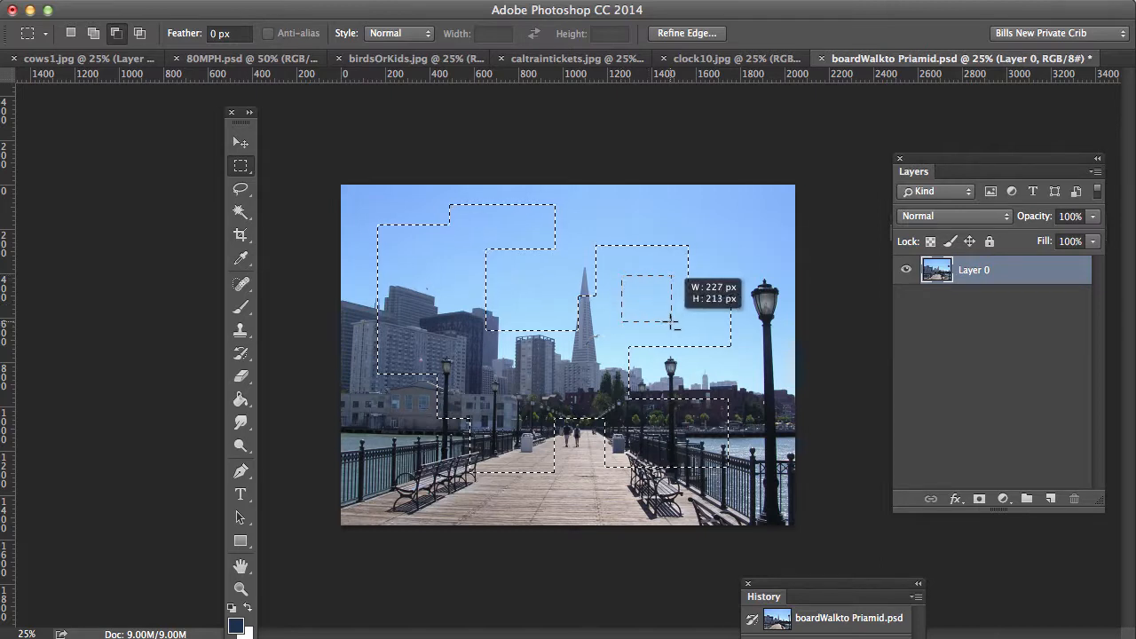
left_click_drag(671, 322, 672, 322)
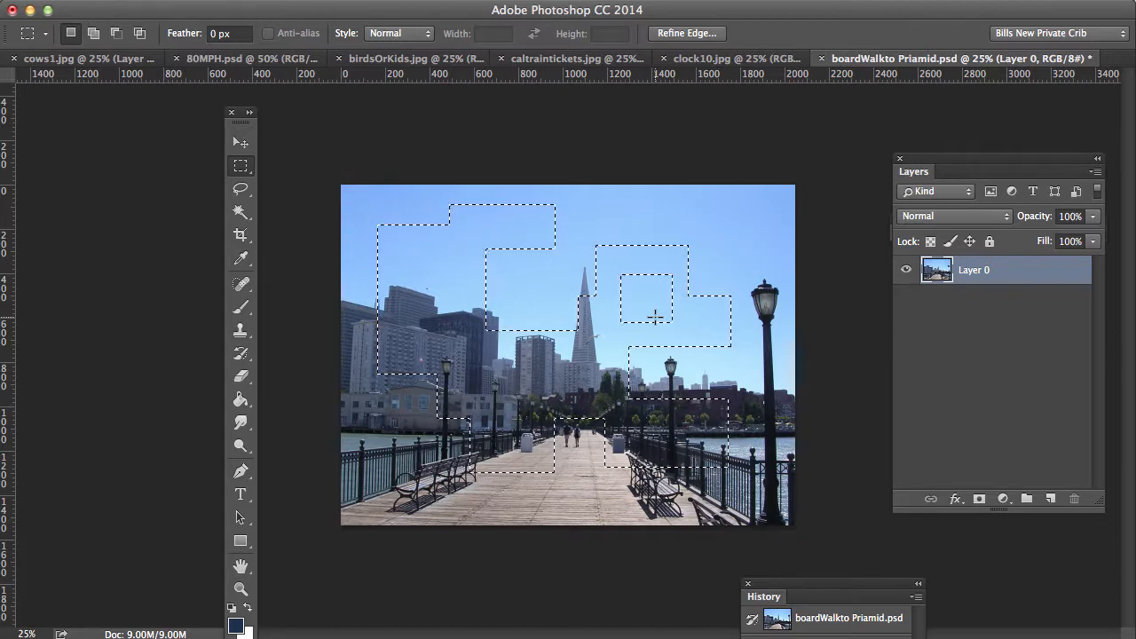
left_click(181, 0)
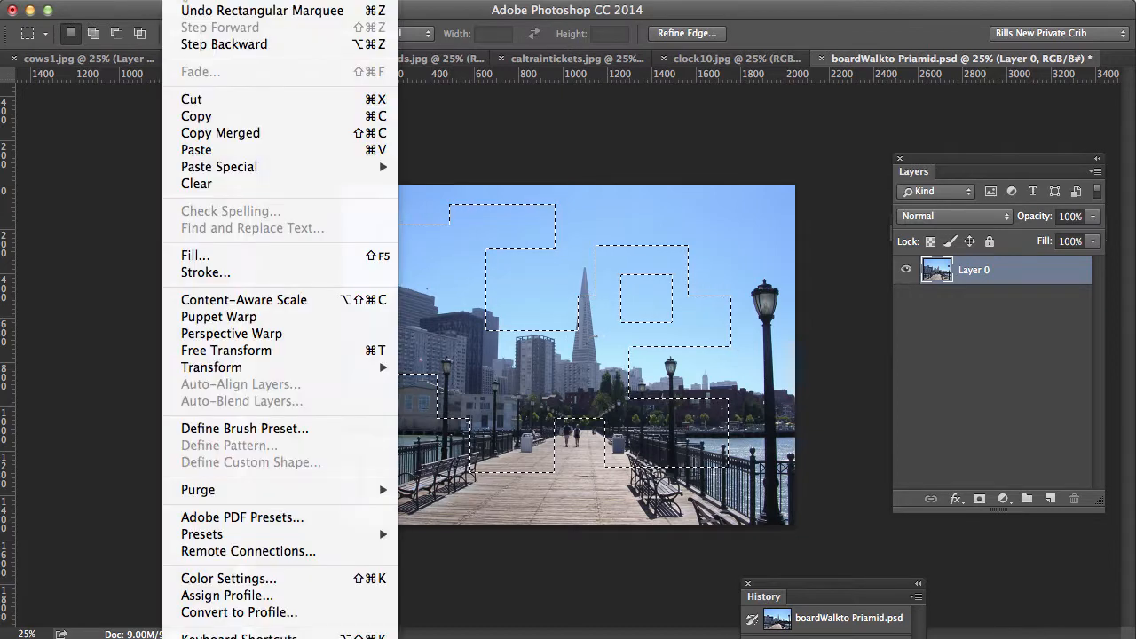
Step: Copy the stepped pier selection and paste it into cows1.jpg as Layer 4
left_click(194, 121)
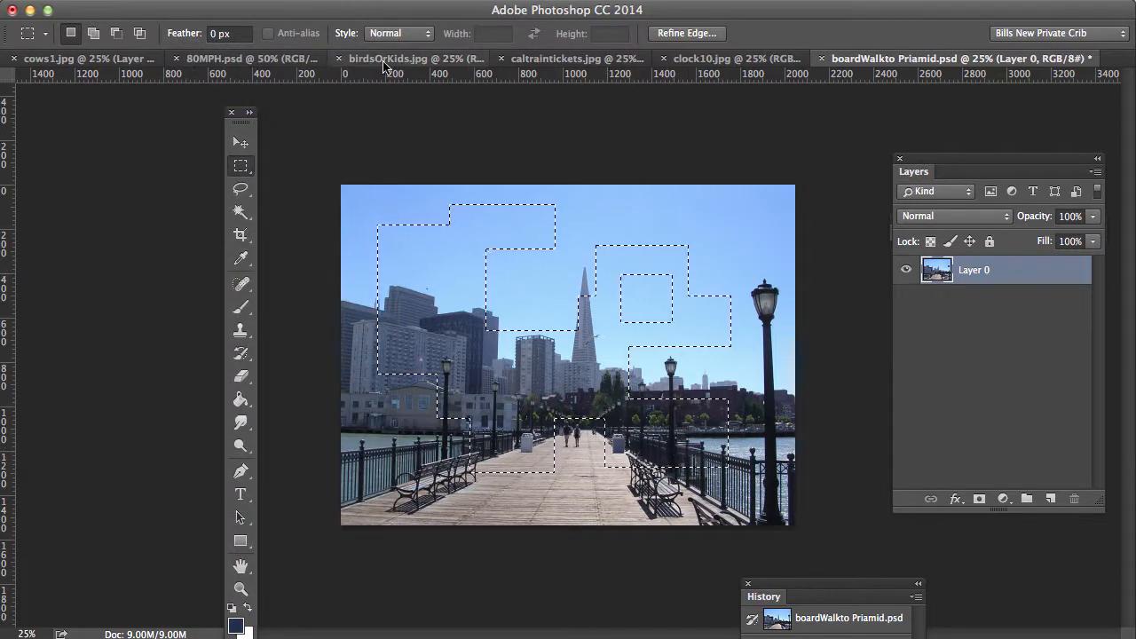
left_click(93, 60)
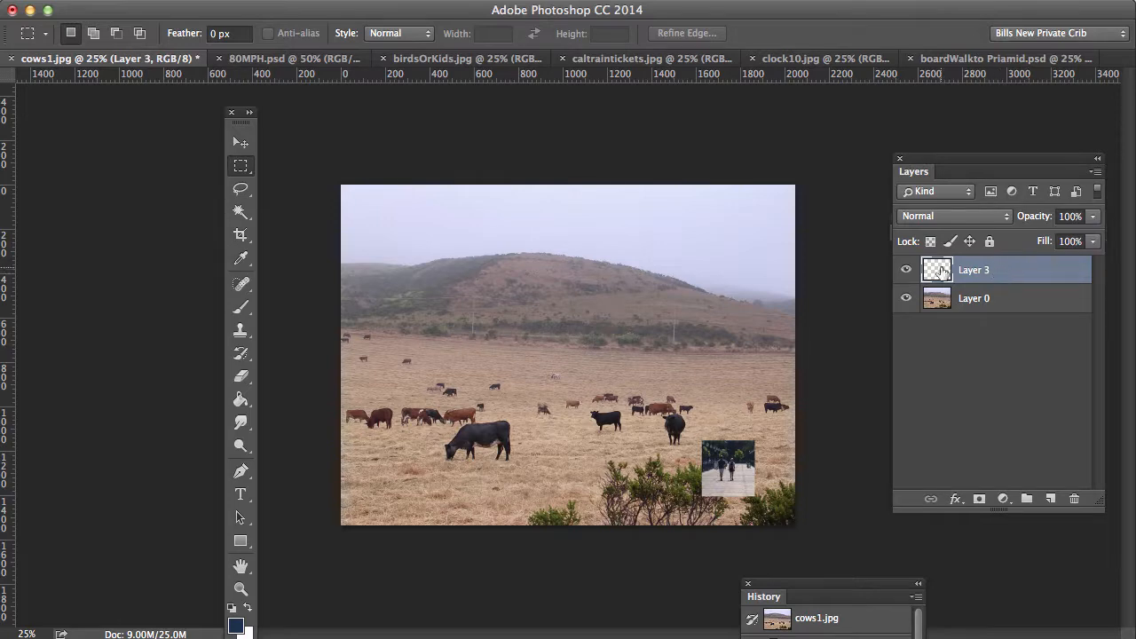
left_click(177, 0)
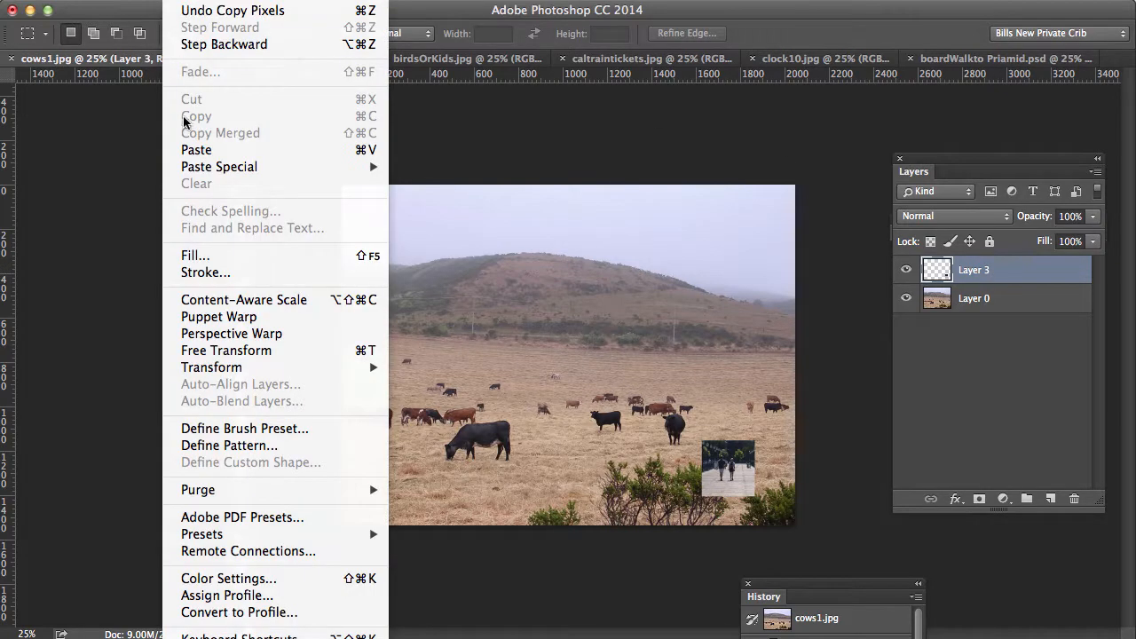
left_click(190, 151)
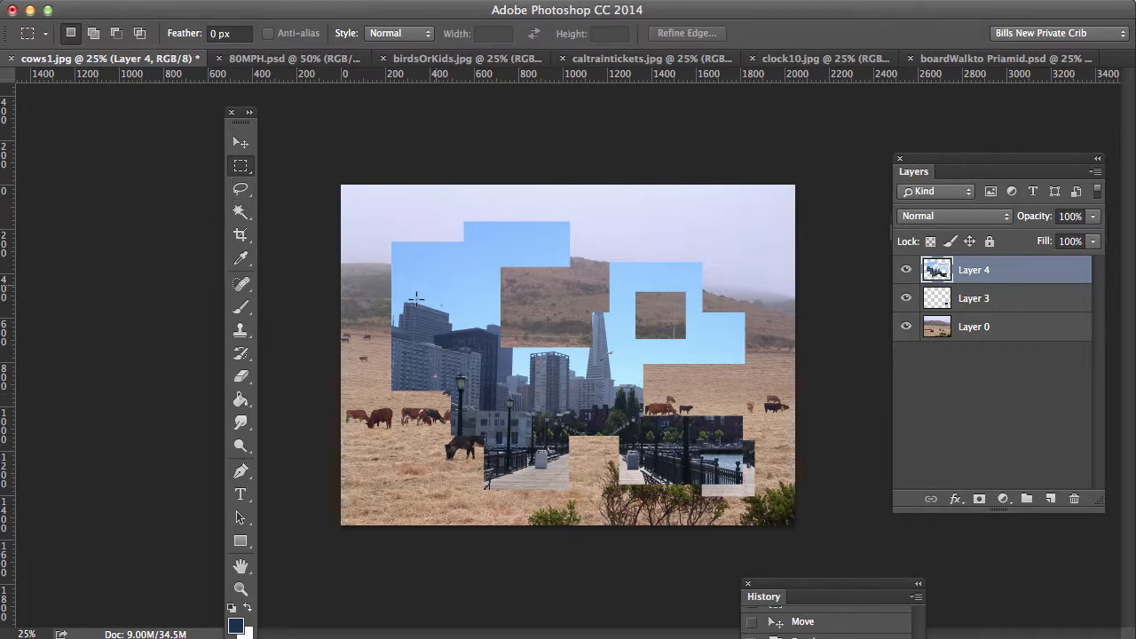
Step: Nudge the pasted cutout into position and stack Layer 3 above Layer 4
left_click(239, 143)
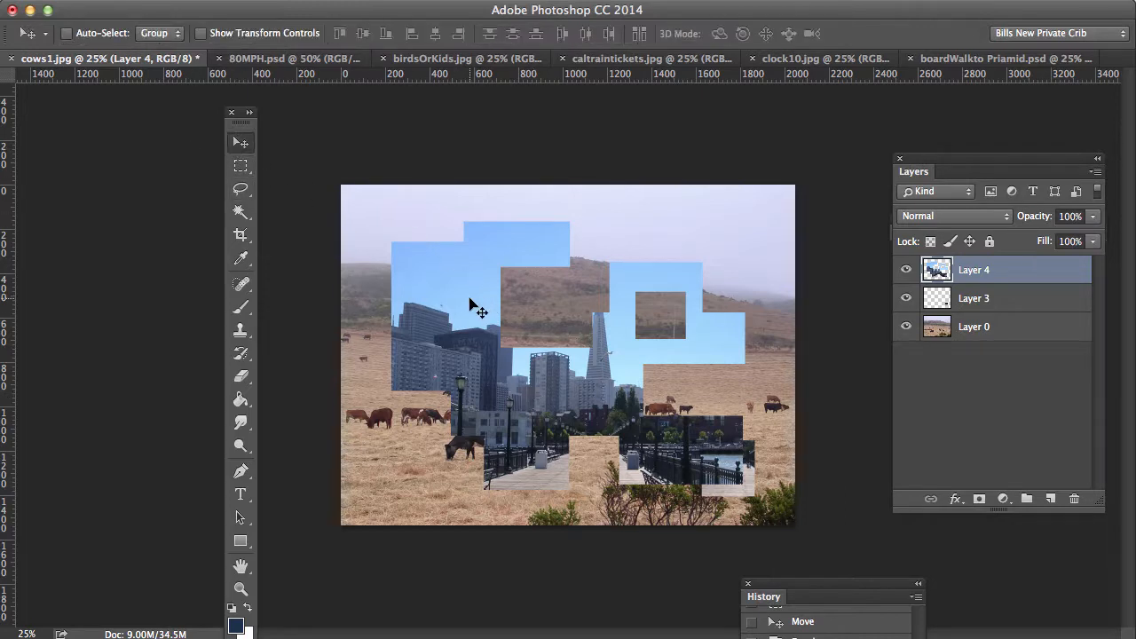
mouse_move(471, 303)
left_mouse_down()
mouse_move(477, 316)
mouse_move(506, 296)
mouse_move(475, 301)
left_mouse_up()
key("ctrl+d")
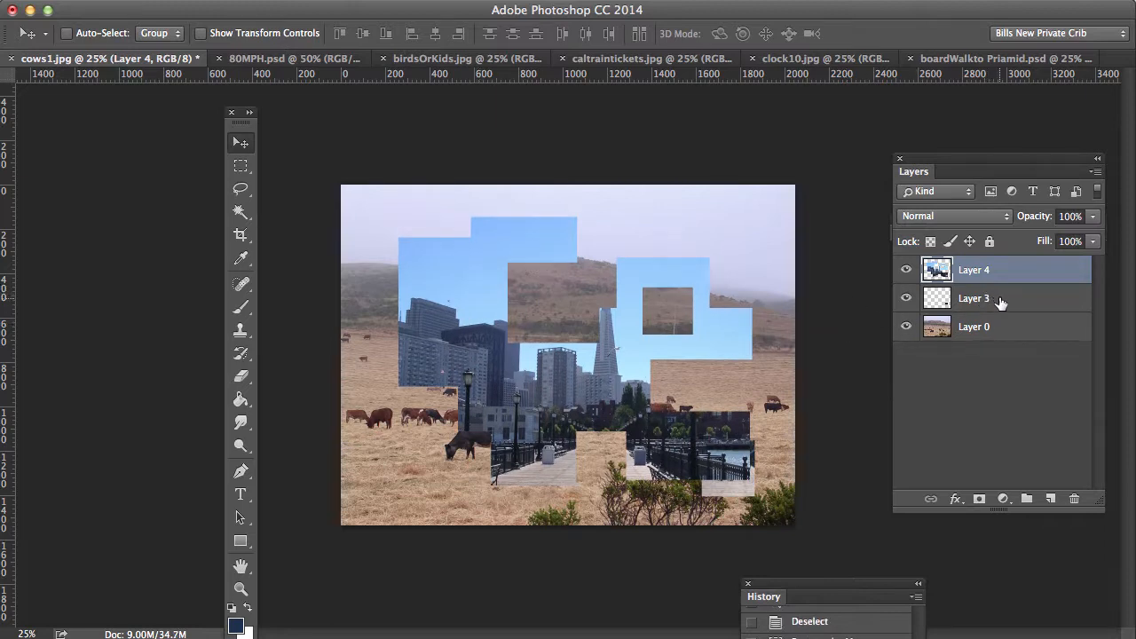
left_click_drag(1000, 302, 1001, 258)
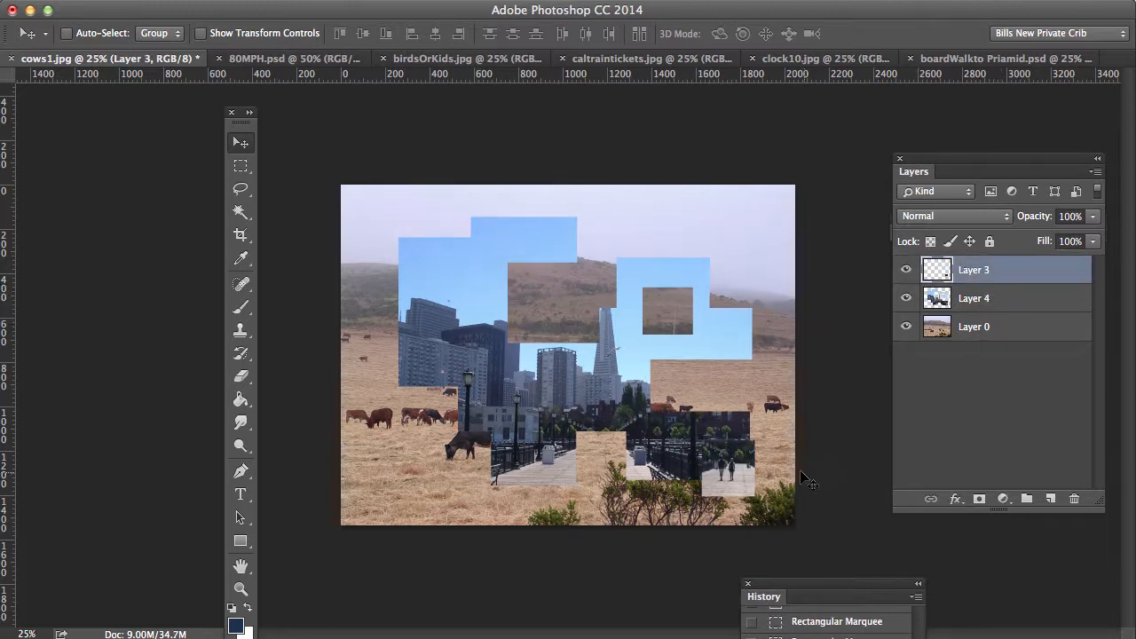
Step: Move the Layer 3 walkers patch up into the gap above the skyline
left_click_drag(727, 469, 561, 297)
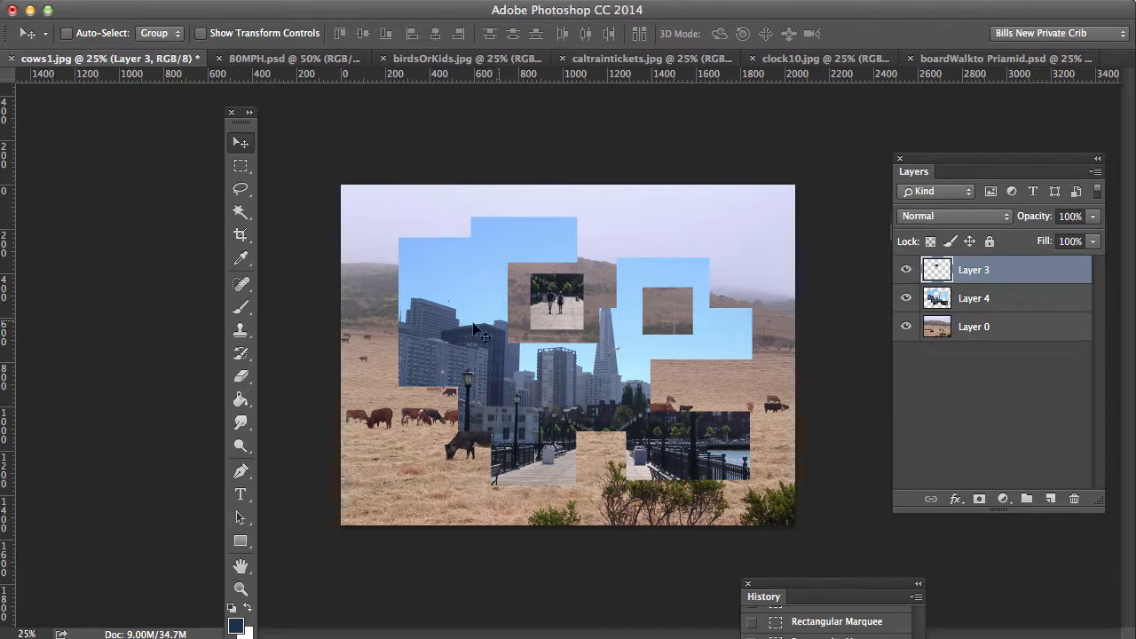
left_click(241, 166)
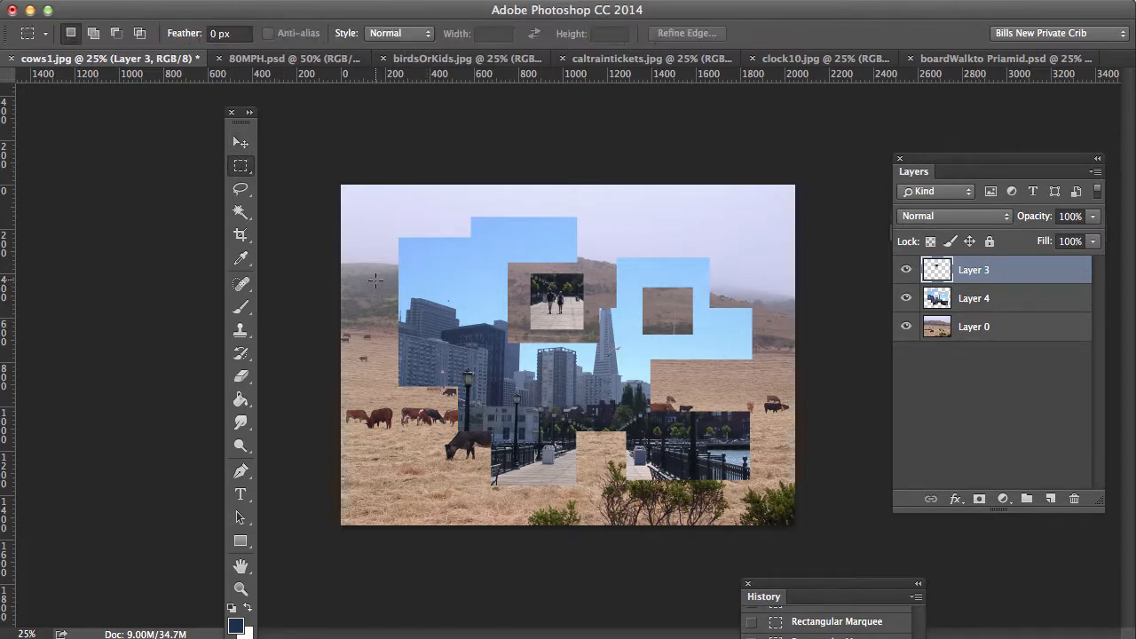
Step: Select a tall rectangle over the left skyline buildings and cows, with Layer 0 active
left_click_drag(373, 274, 489, 438)
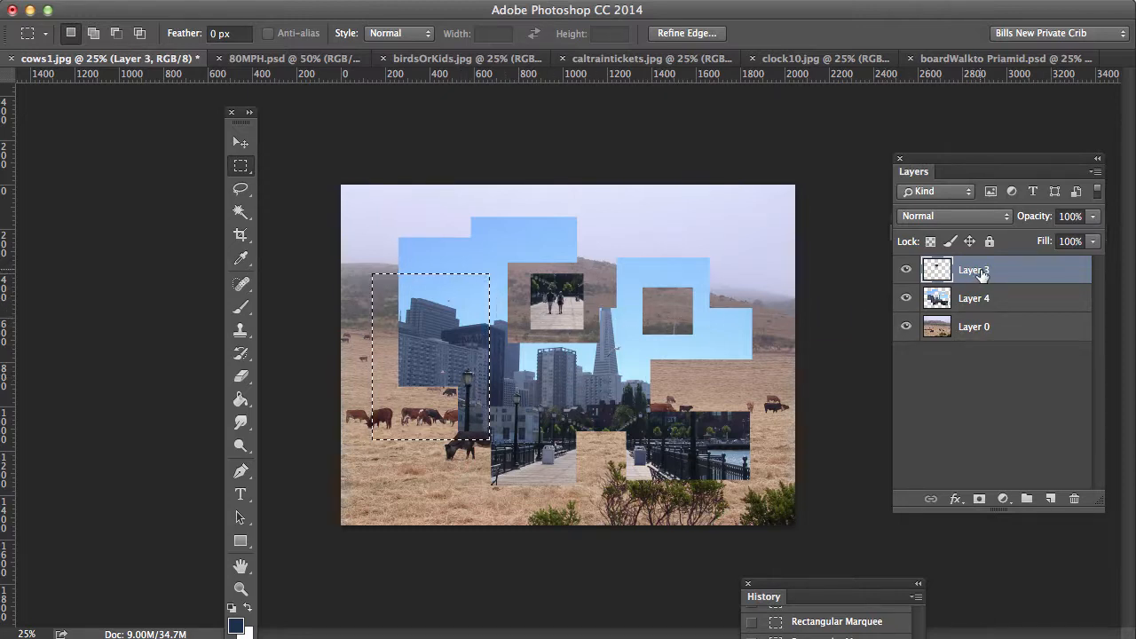
left_click(906, 298)
left_click(906, 325)
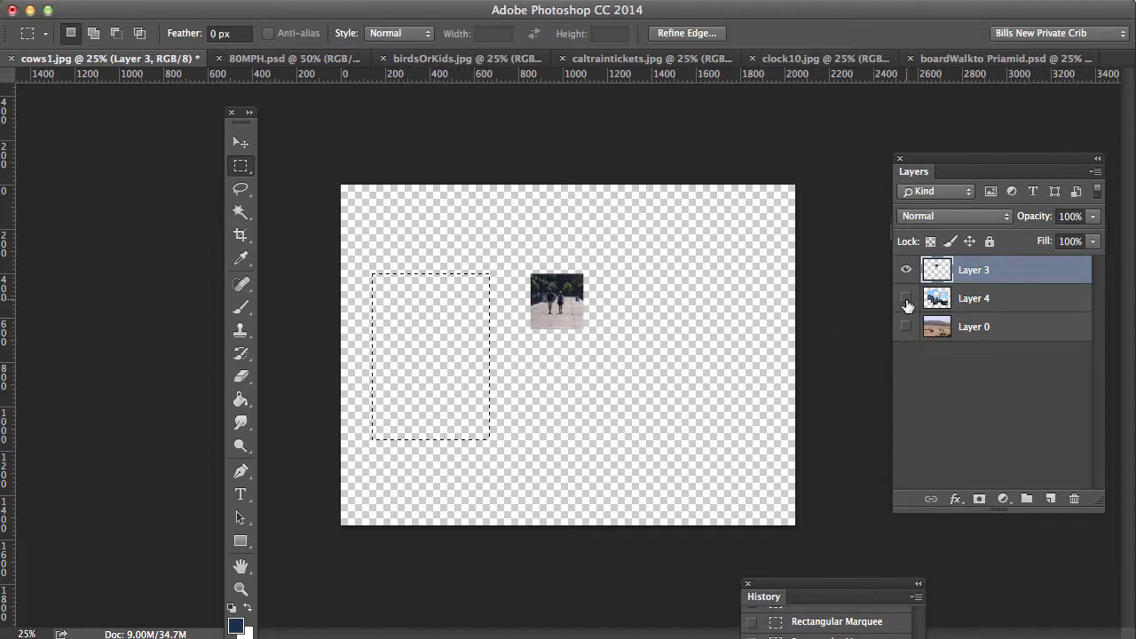
left_click_drag(906, 299, 906, 338)
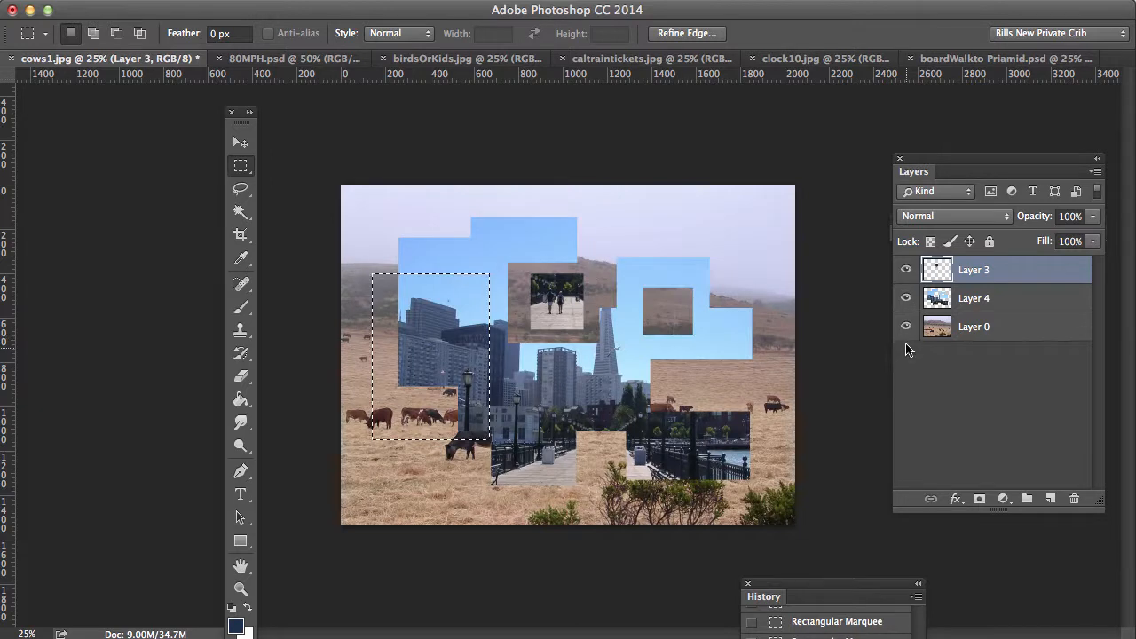
left_click(1000, 334)
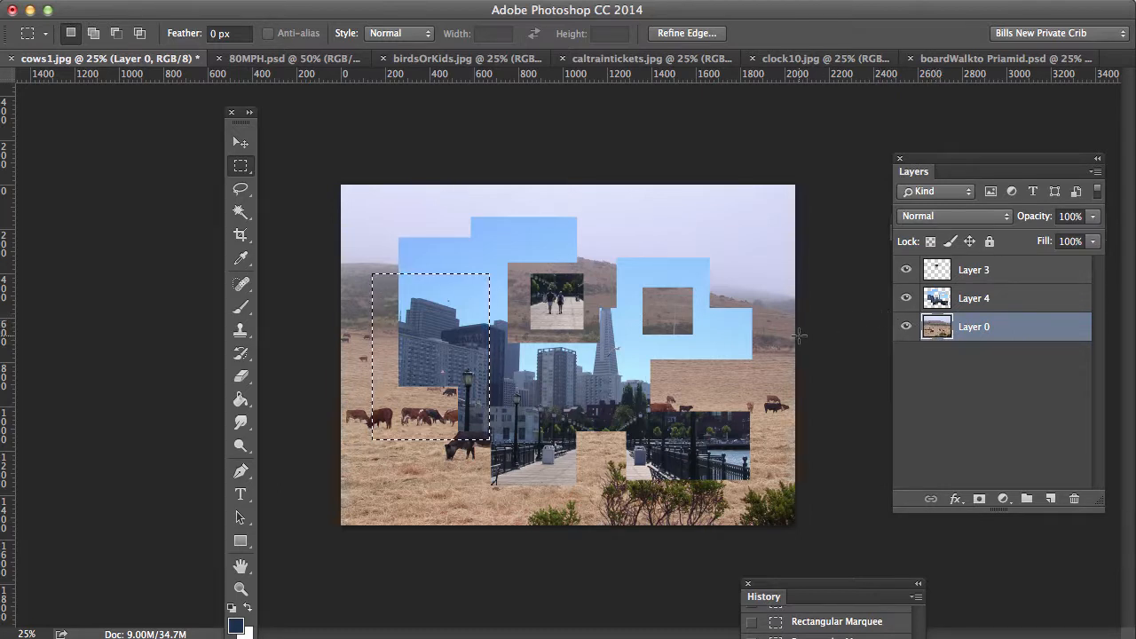
left_click(241, 143)
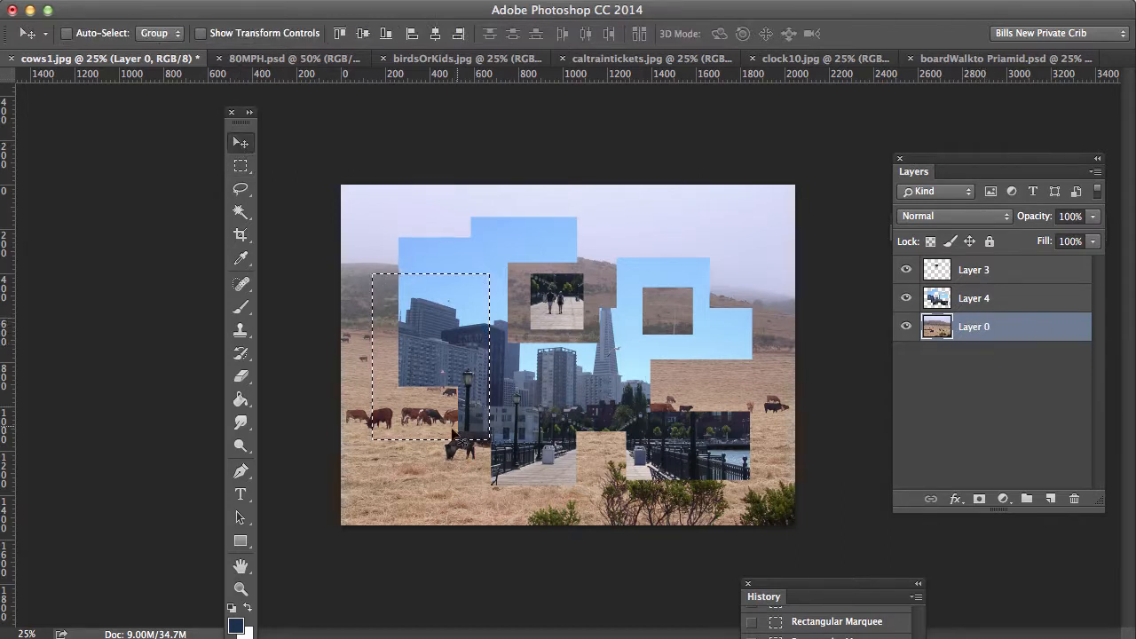
Step: Move the selected Layer 0 field block upper right and the Layer 4 piece upper left
left_click_drag(415, 415, 704, 347)
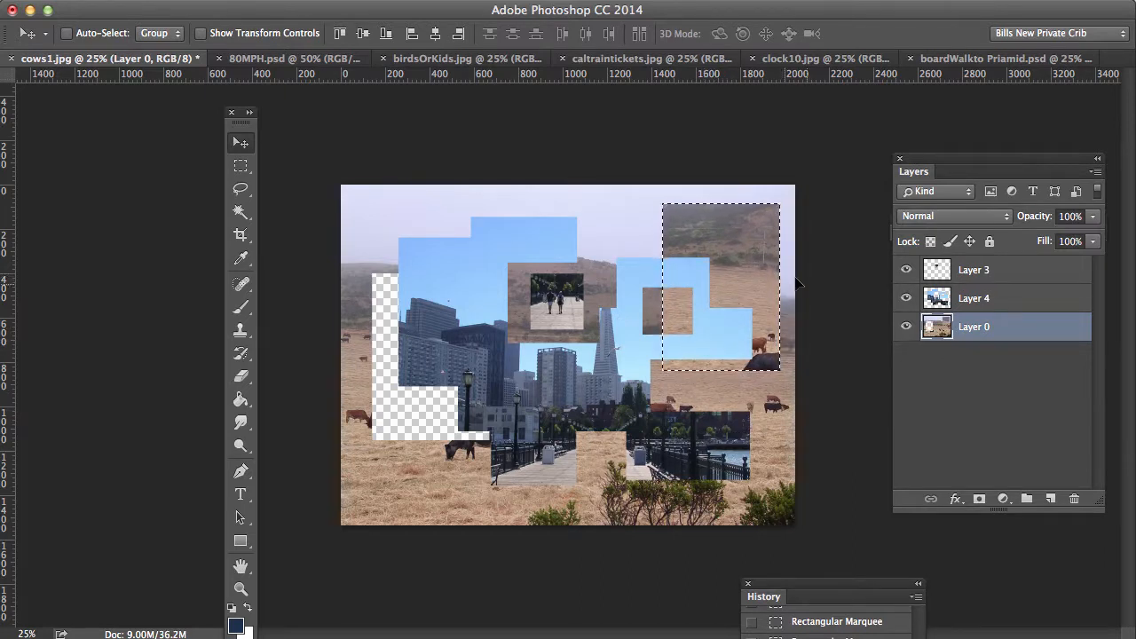
left_click(982, 299)
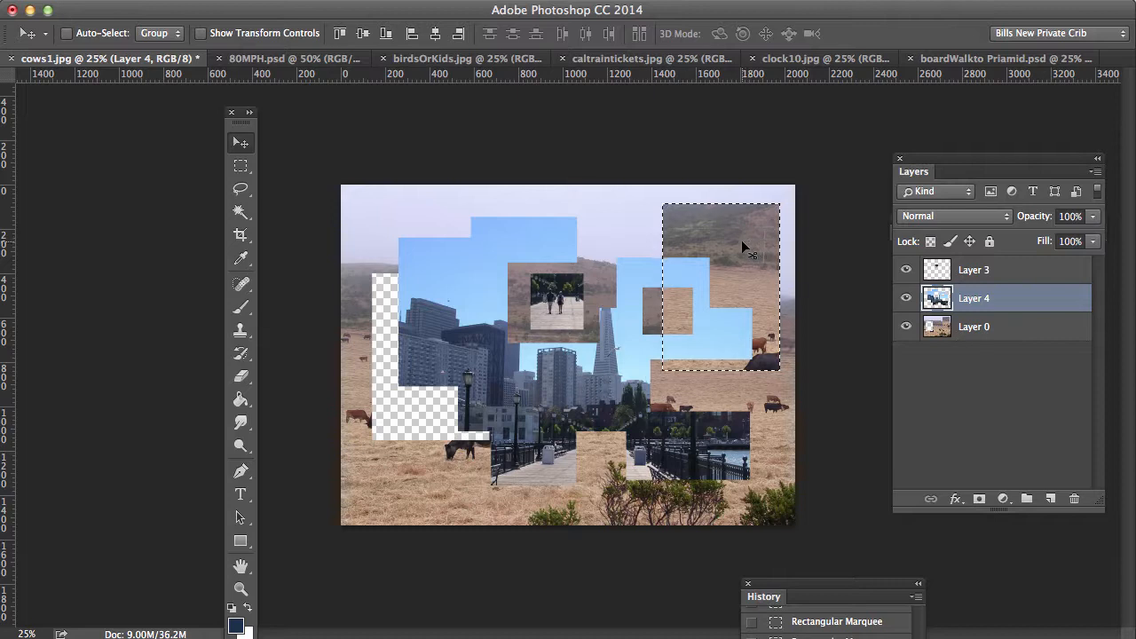
left_click_drag(741, 240, 436, 189)
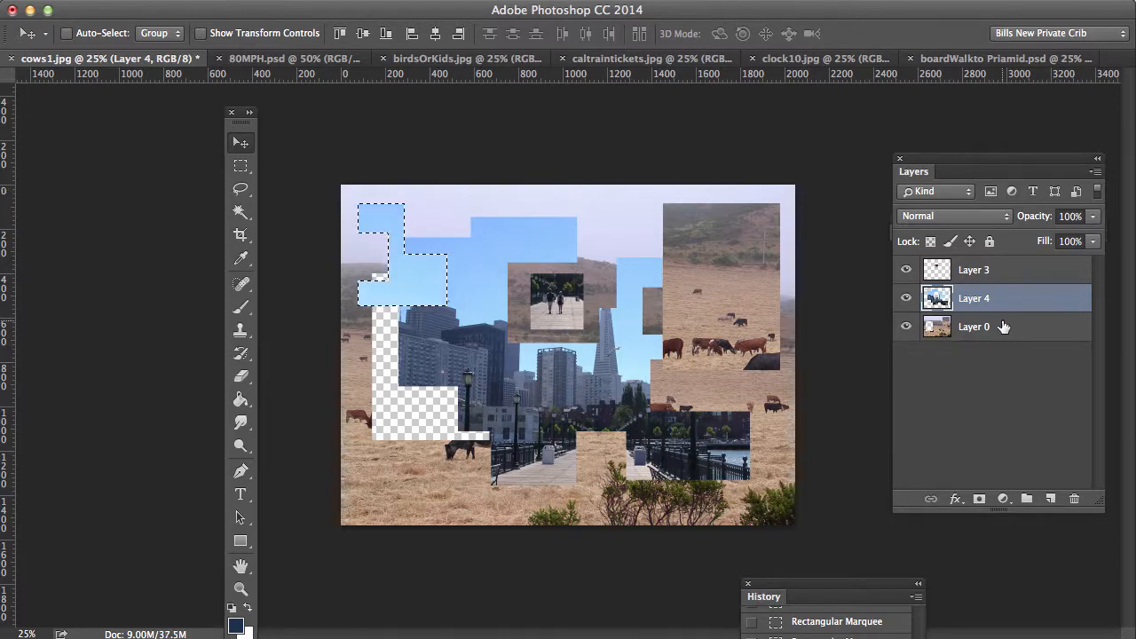
Step: Switch between Layer 3, Layer 4 and Layer 0, ending with Layer 0 active
left_click(995, 273)
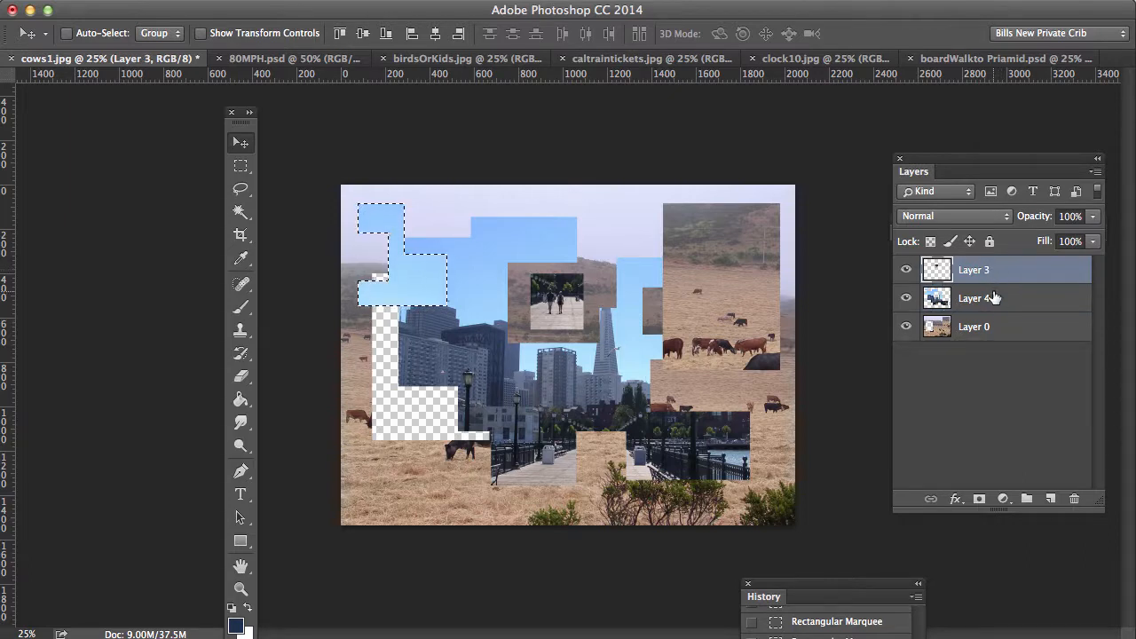
left_click(991, 298)
left_click(995, 327)
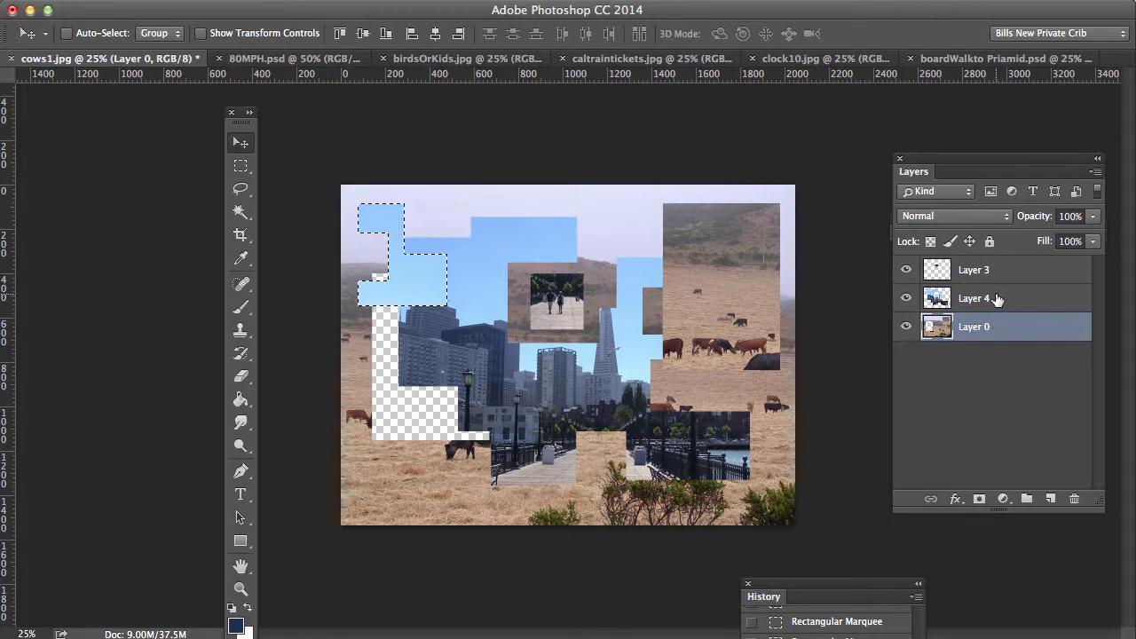
left_click(994, 299)
left_click(997, 274)
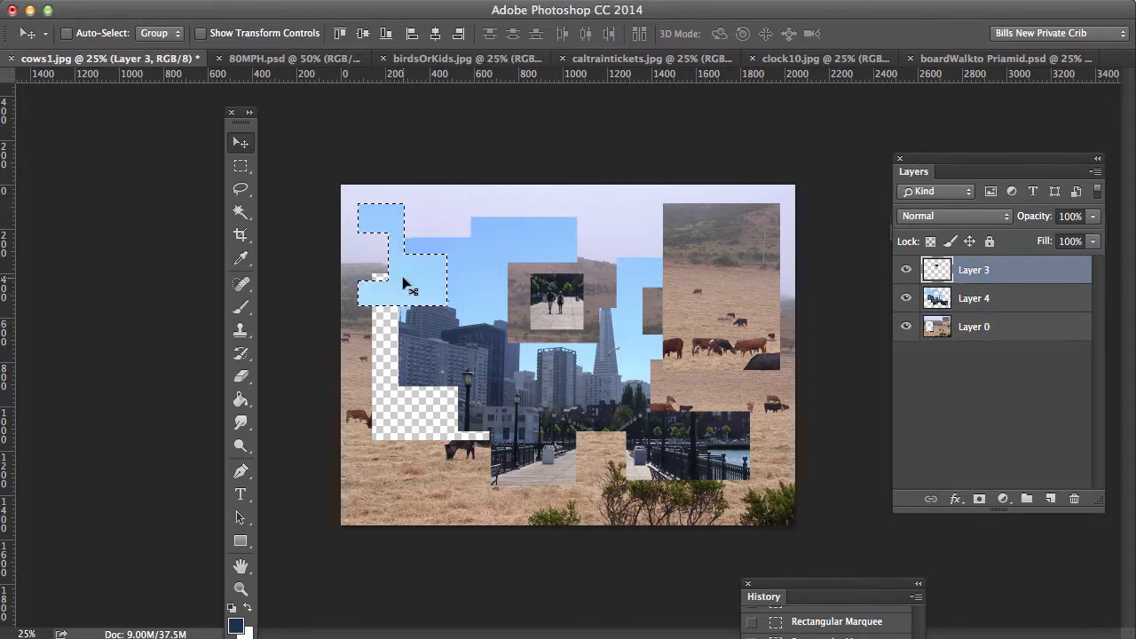
left_click(1035, 299)
left_click(1038, 330)
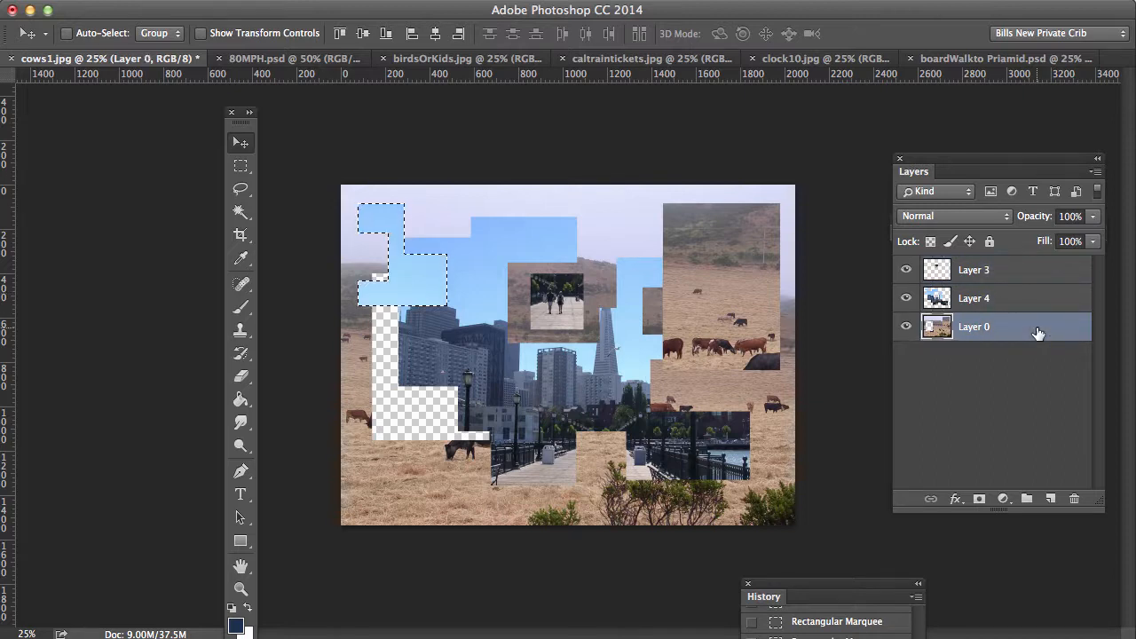